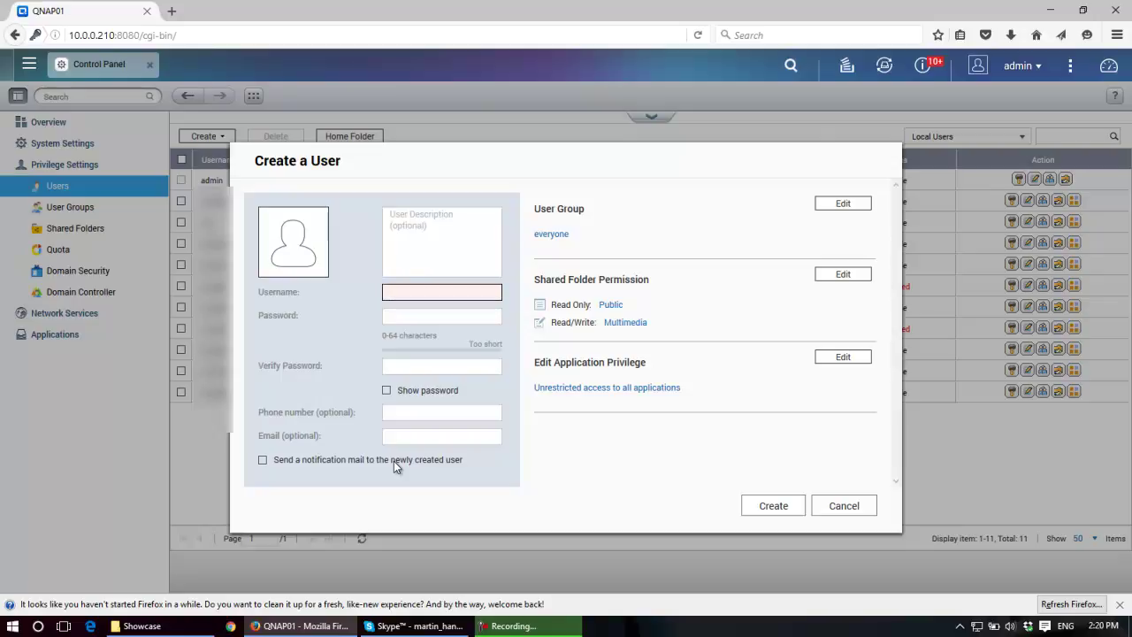
# Create the user demo, entering and verifying the account password and filling in the e-mail address
pyautogui.write('demo')
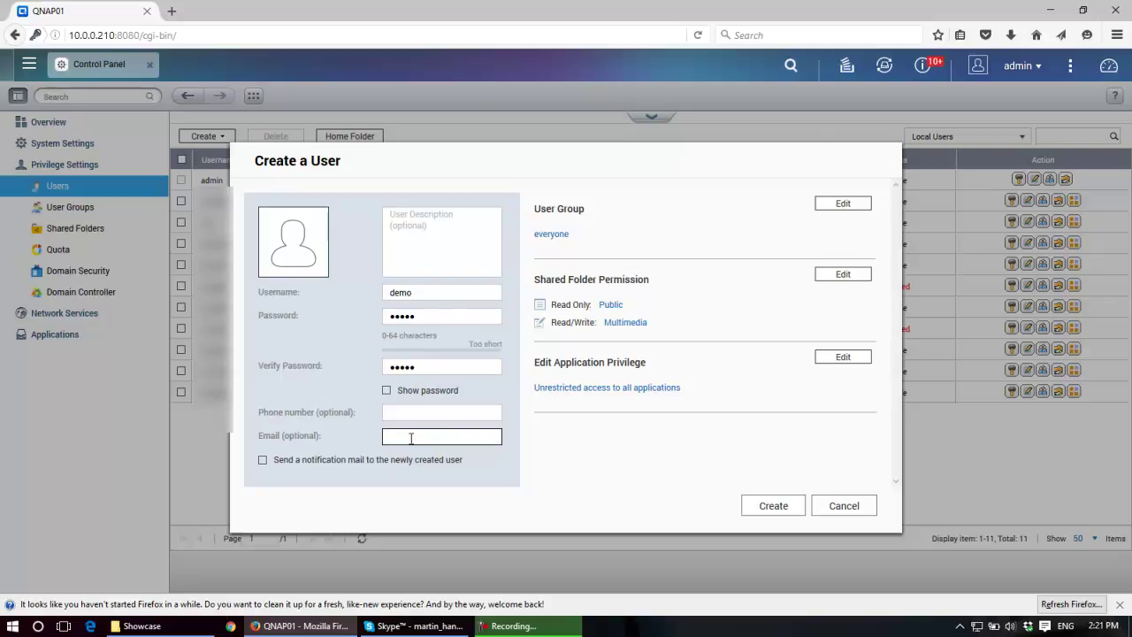
pyautogui.hotkey('ctrl', 'v')
pyautogui.moveTo(419, 438); pyautogui.dragTo(542, 460)
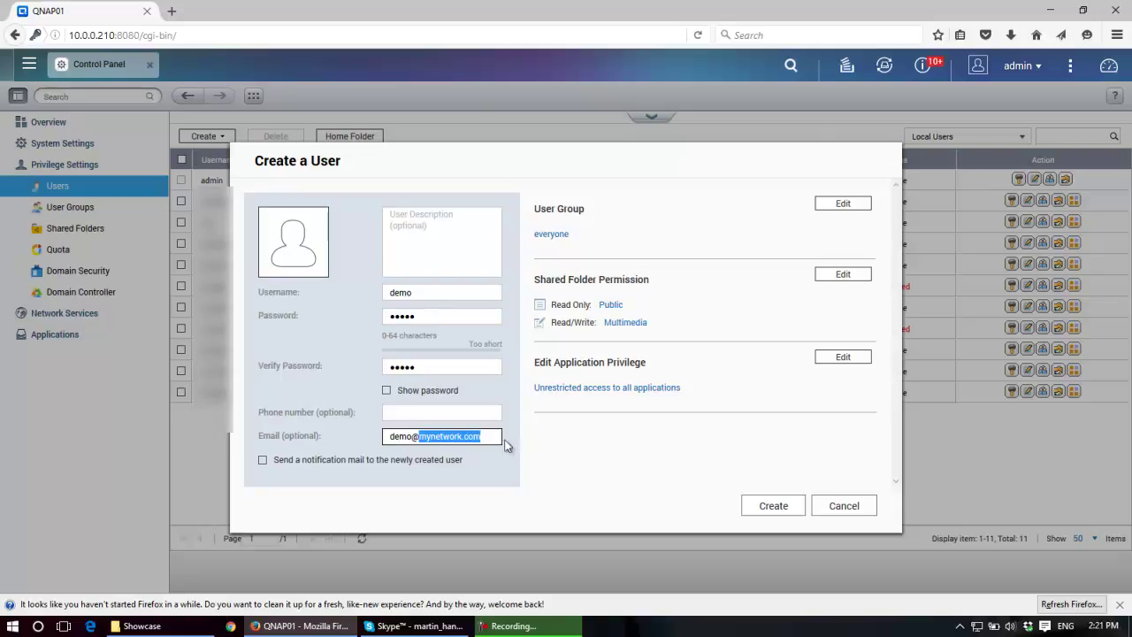
pyautogui.moveTo(492, 436); pyautogui.dragTo(421, 439)
pyautogui.moveTo(492, 439); pyautogui.dragTo(423, 455)
pyautogui.click(848, 204)
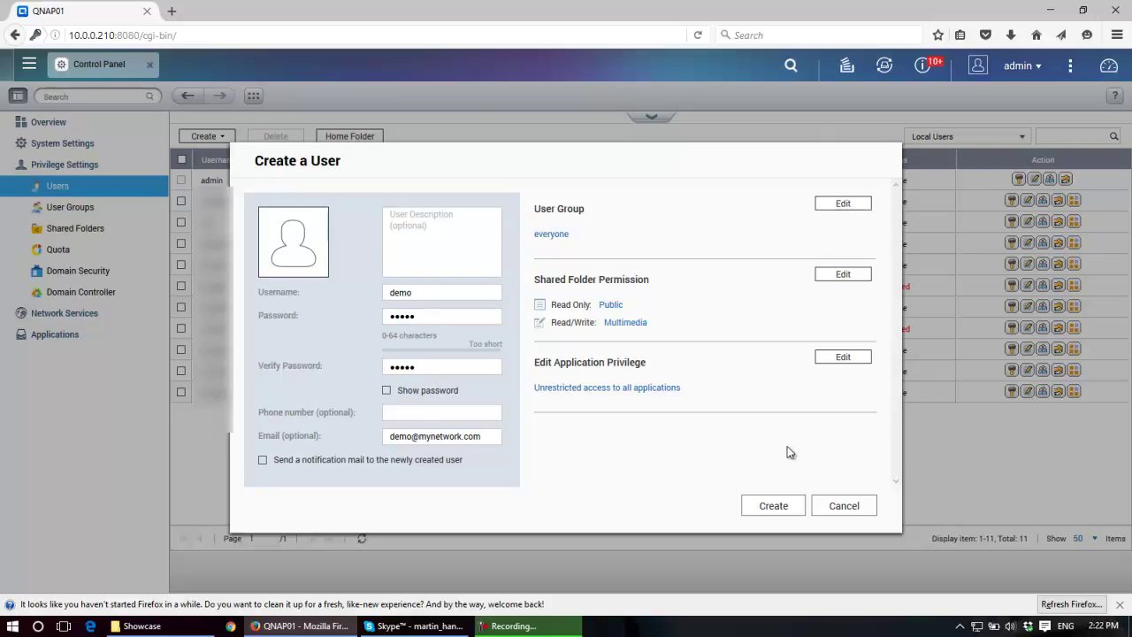
pyautogui.click(773, 506)
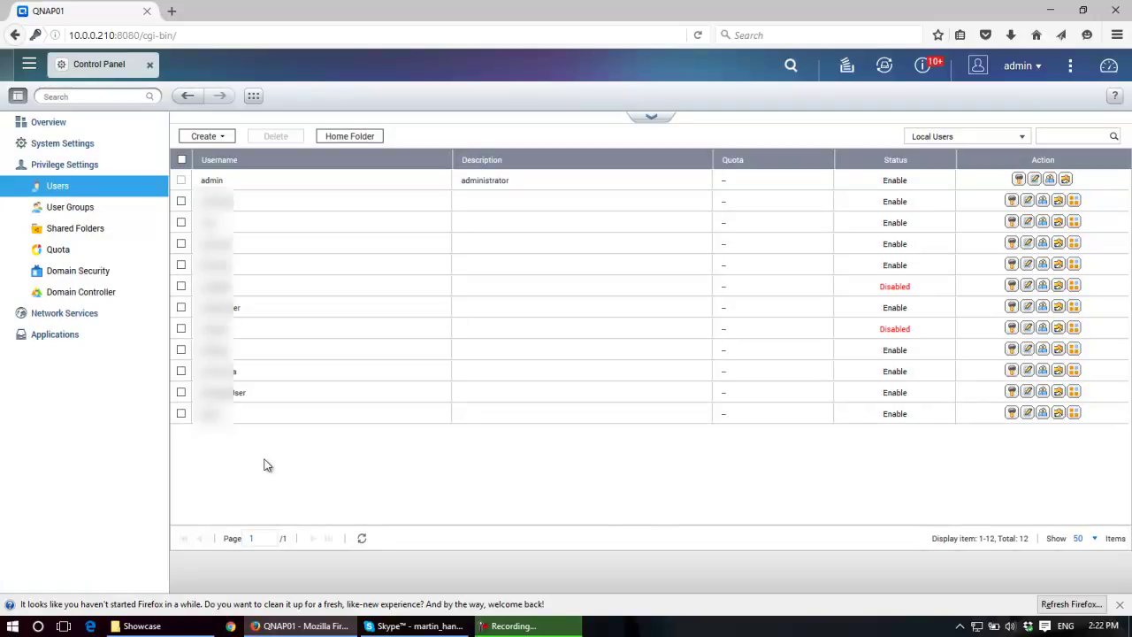
# Start a new user group named home with the description "home network"
pyautogui.click(99, 207)
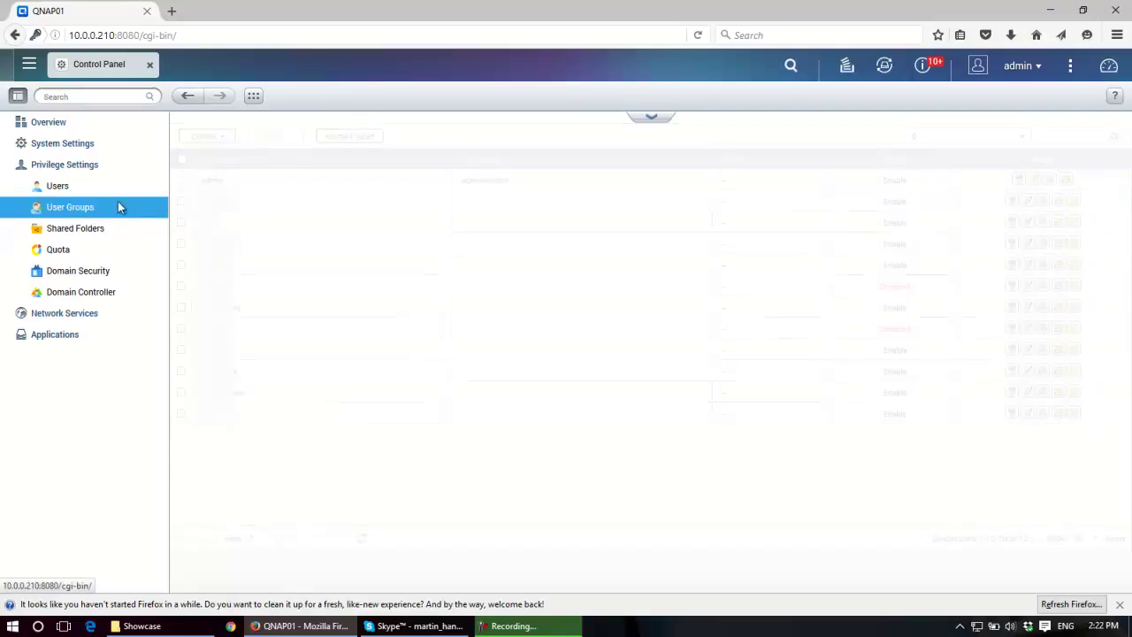
pyautogui.click(207, 136)
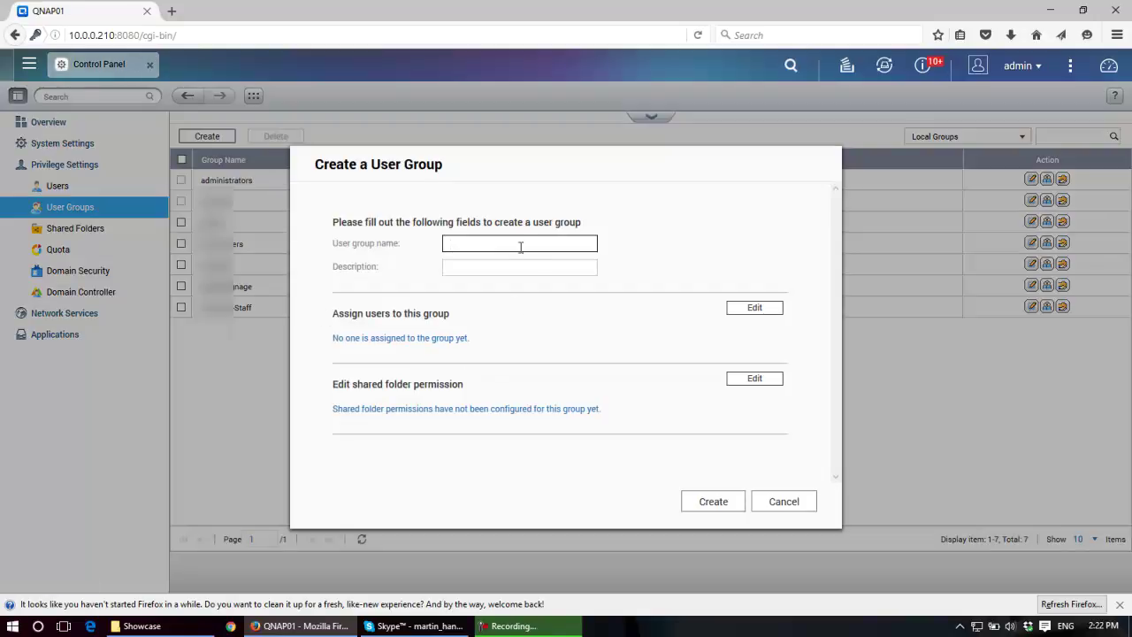
pyautogui.write('Nome')
pyautogui.click(539, 270)
pyautogui.write('ho')
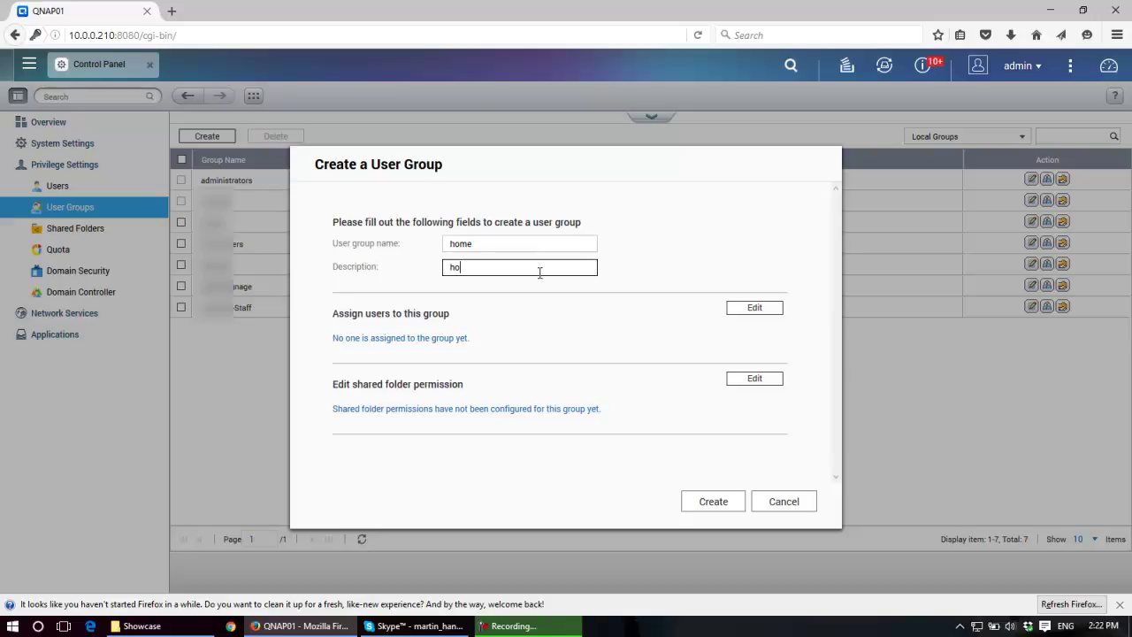
pyautogui.write('me network')
pyautogui.hotkey('shift', 'Tab')
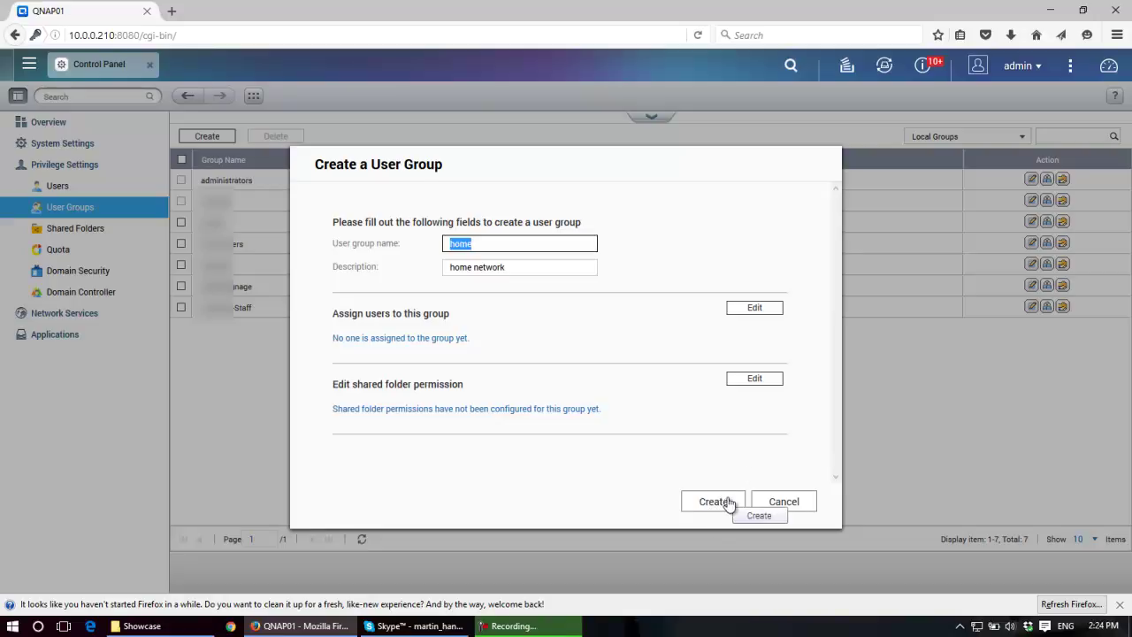
# Assign the demo user to the new group and create the group
pyautogui.click(765, 310)
pyautogui.scroll(-1, 542, 402)
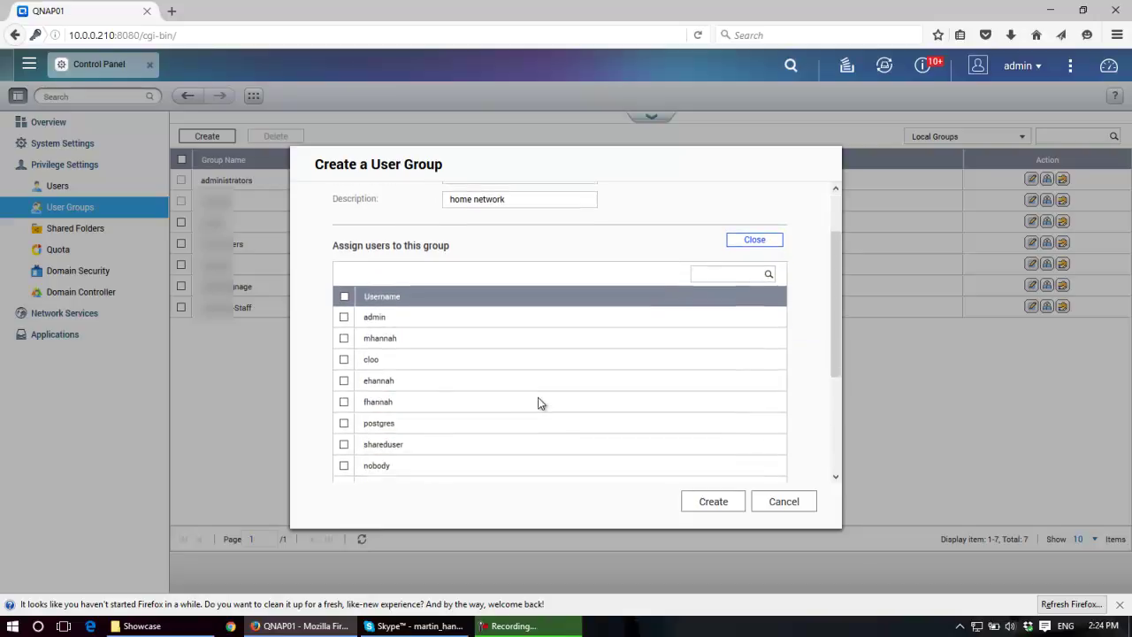
pyautogui.scroll(-3, 541, 404)
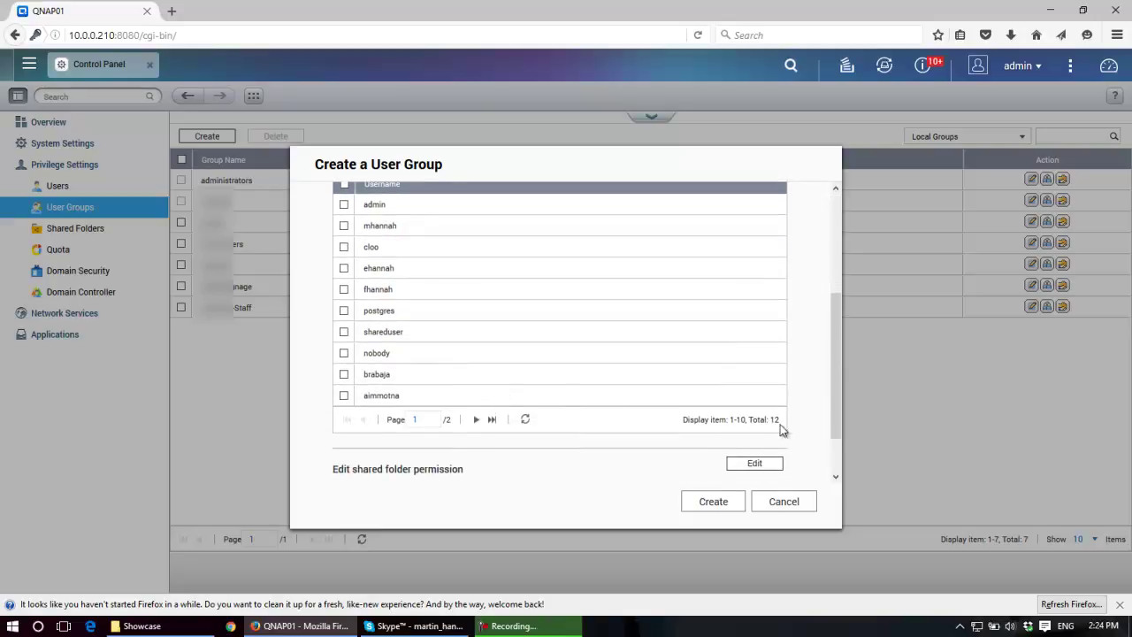
pyautogui.click(475, 421)
pyautogui.click(345, 225)
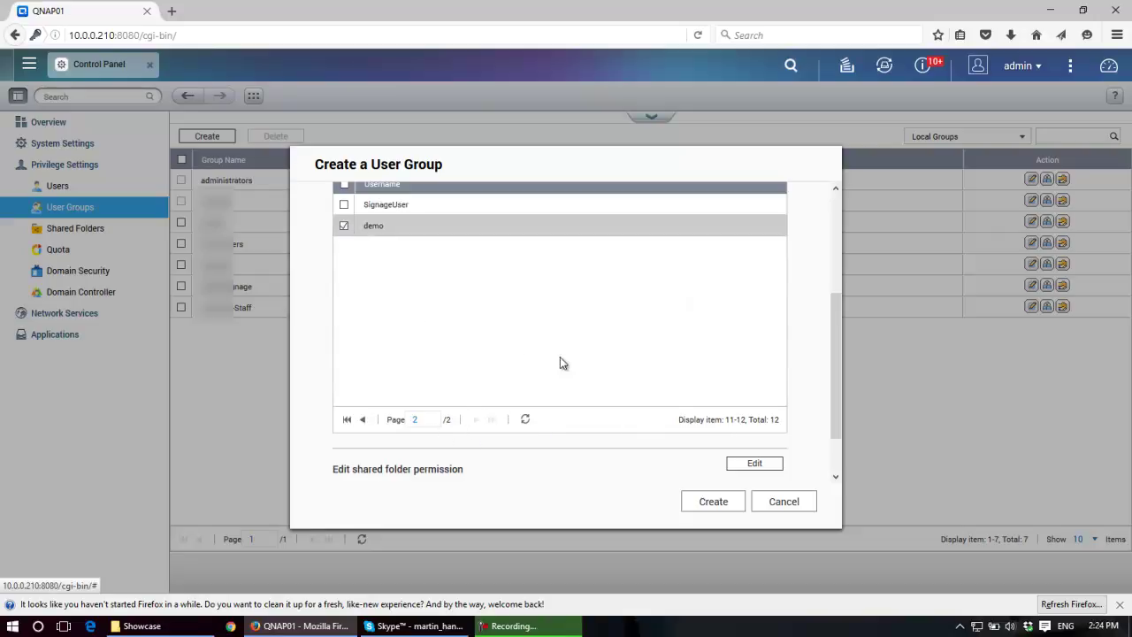
pyautogui.click(731, 506)
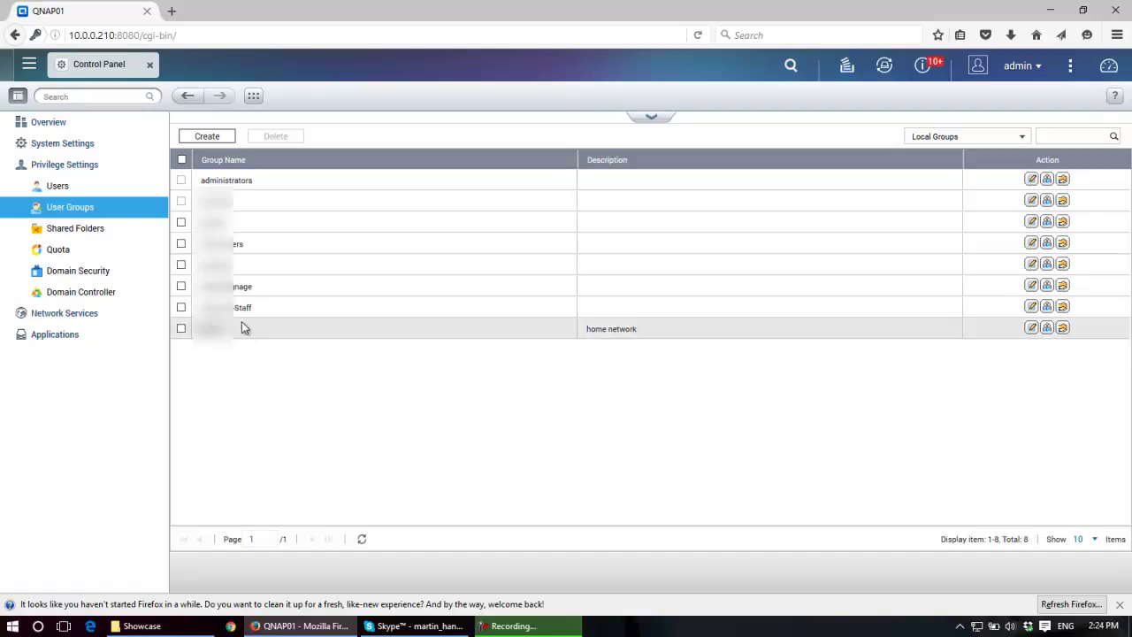
# Add the admin user to the home group, apply the change and open the shared folder settings
pyautogui.click(1045, 327)
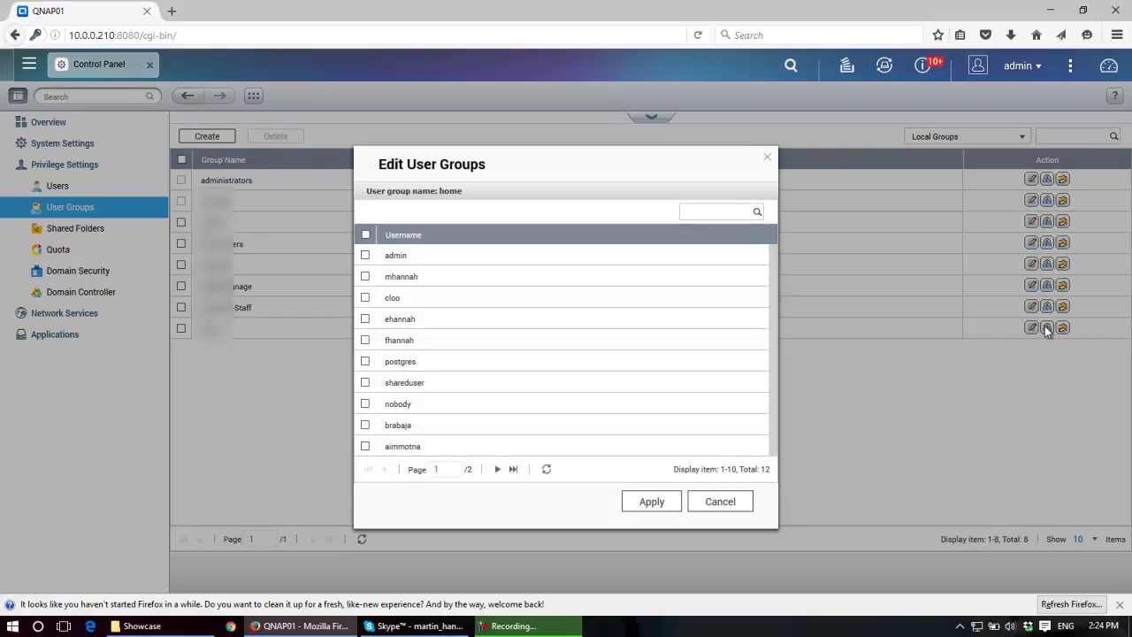
pyautogui.click(498, 471)
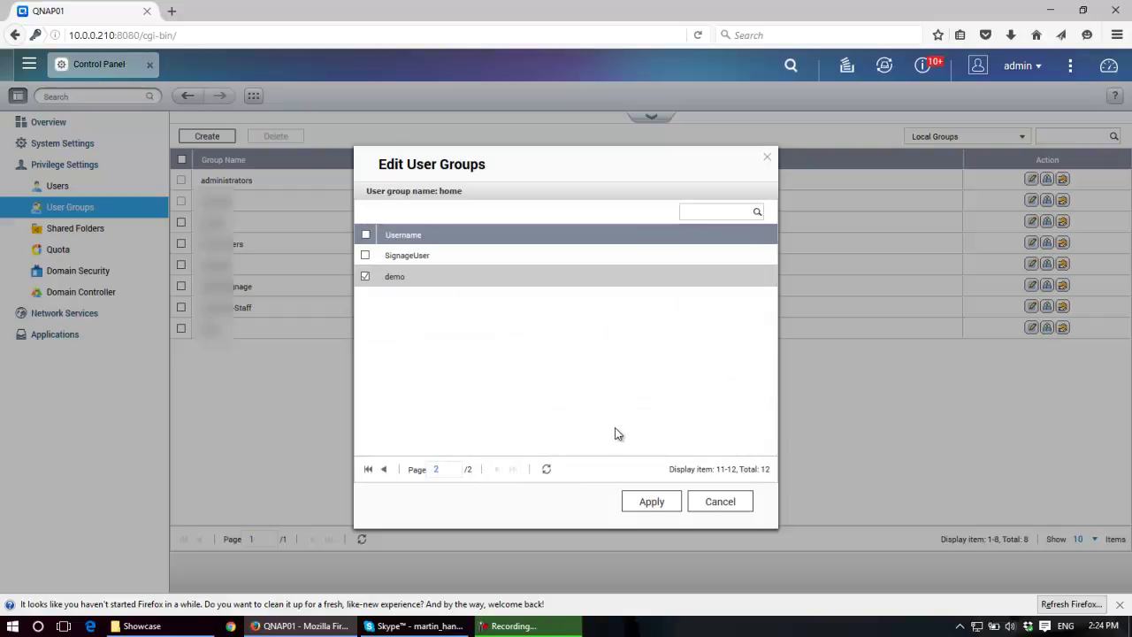
pyautogui.click(383, 470)
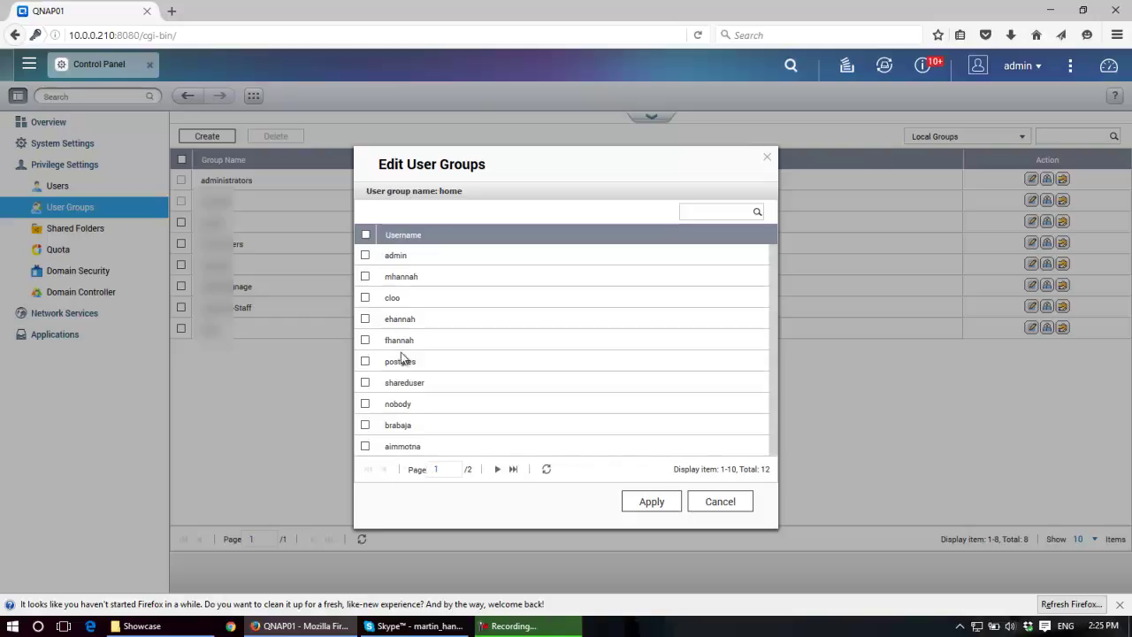
pyautogui.click(366, 255)
pyautogui.click(652, 503)
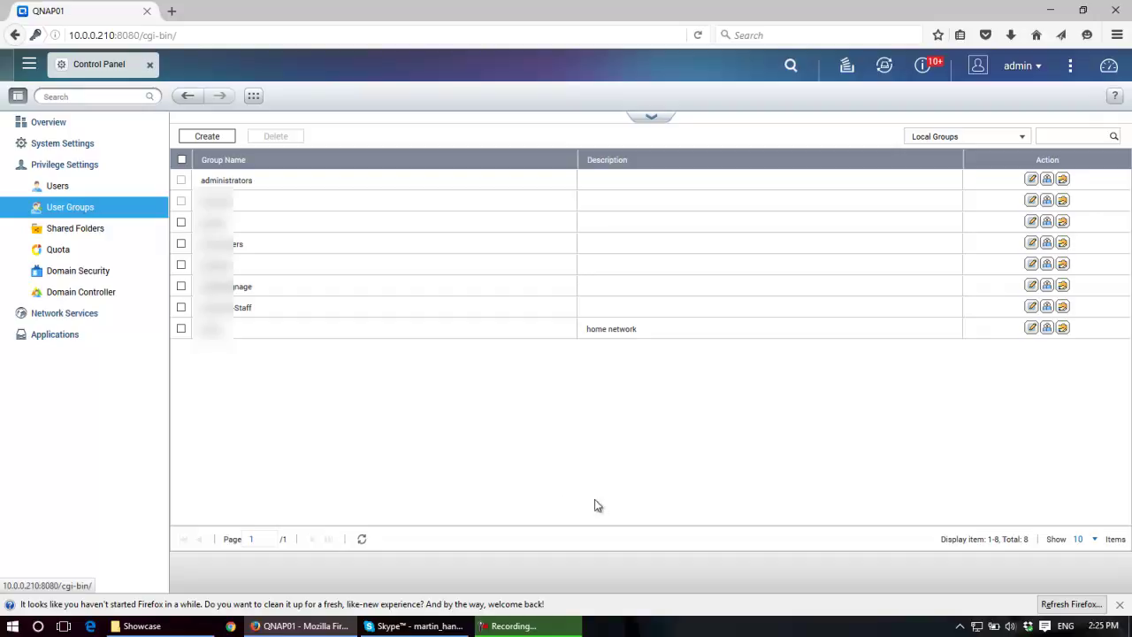
pyautogui.click(71, 235)
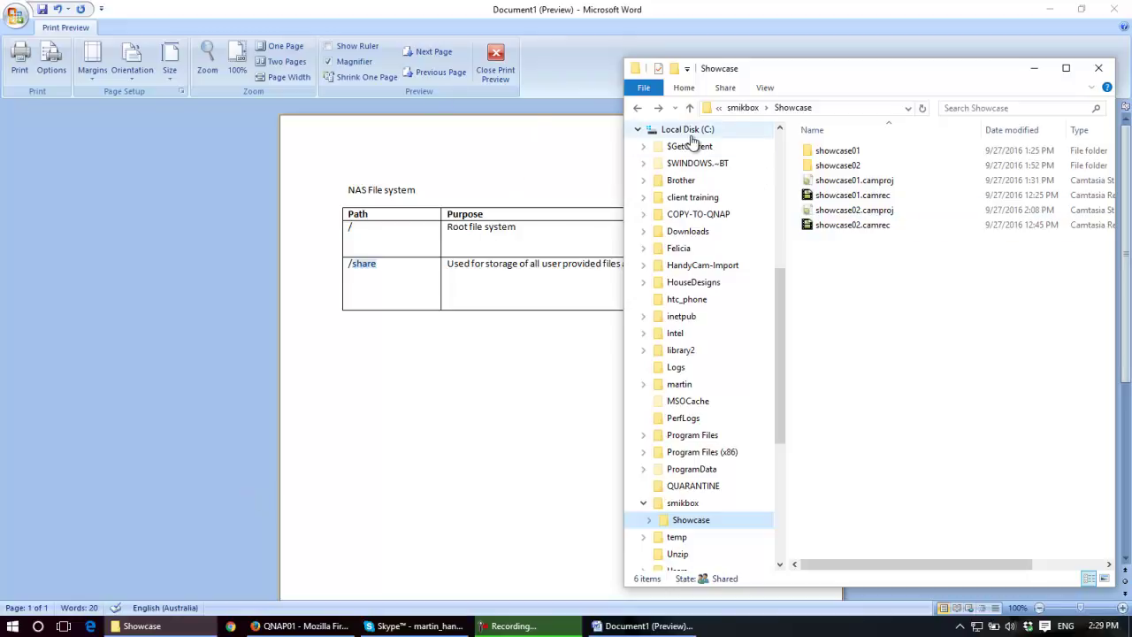
# Browse to c:\ in File Explorer, return to the NAS File system document in Word and close its print preview
pyautogui.click(1035, 69)
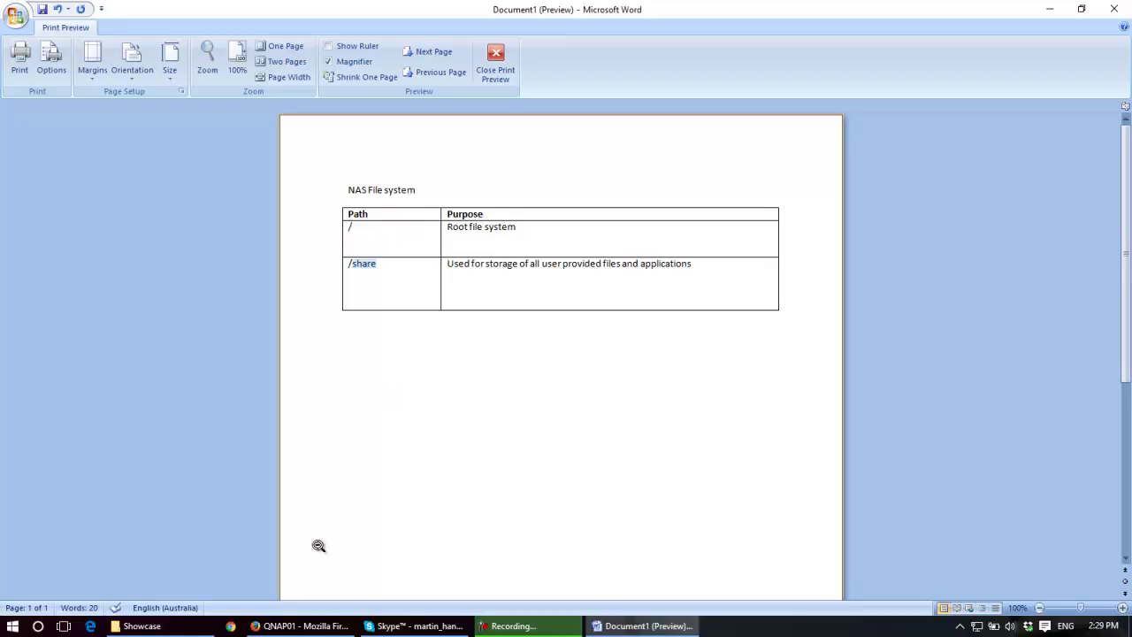
pyautogui.moveTo(190, 629)
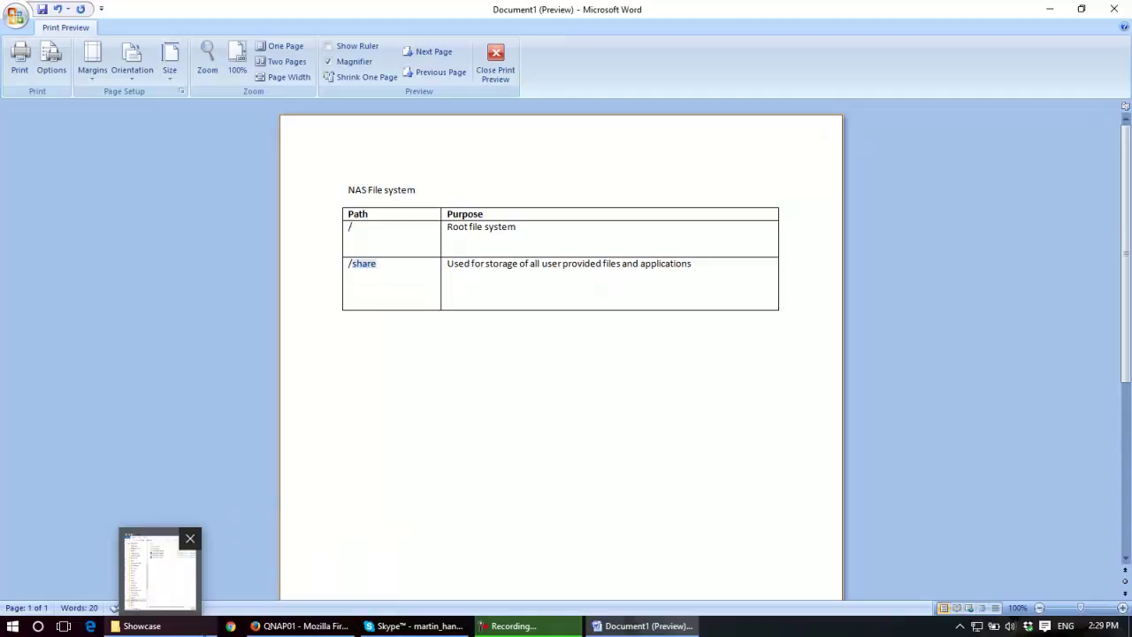
pyautogui.click(205, 632)
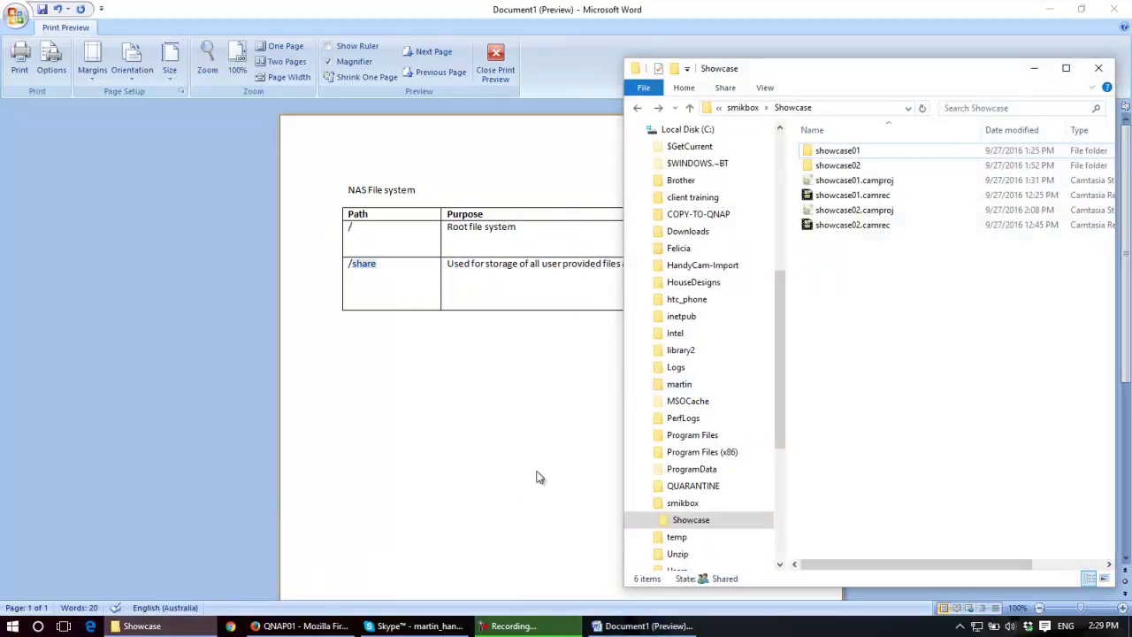
pyautogui.click(859, 108)
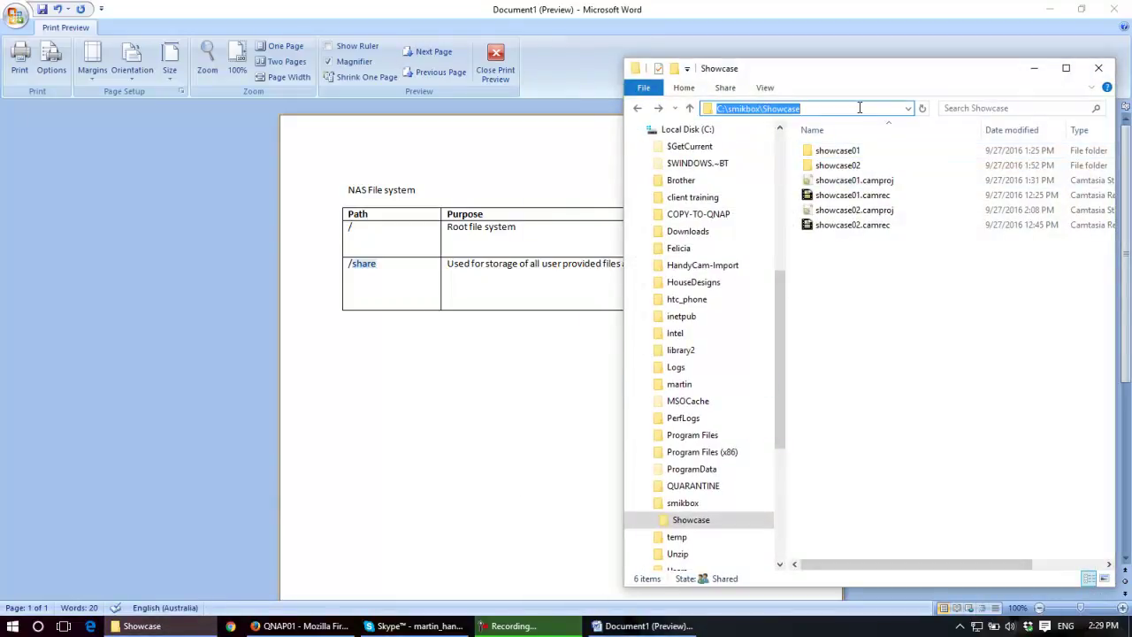
pyautogui.write('c:\\')
pyautogui.press('Return')
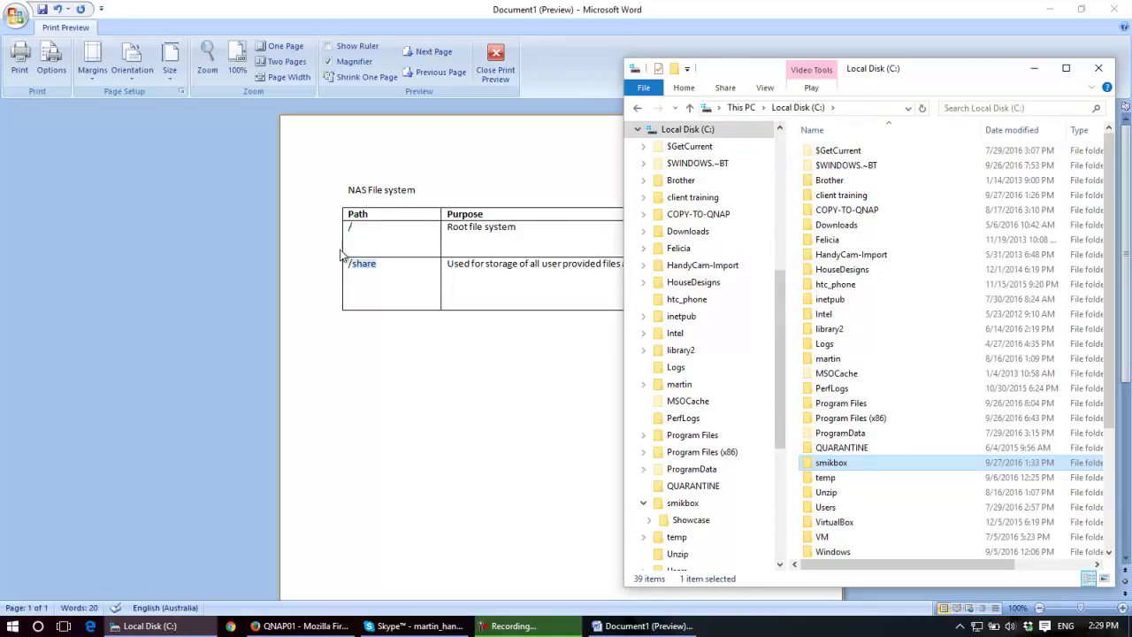
pyautogui.click(451, 243)
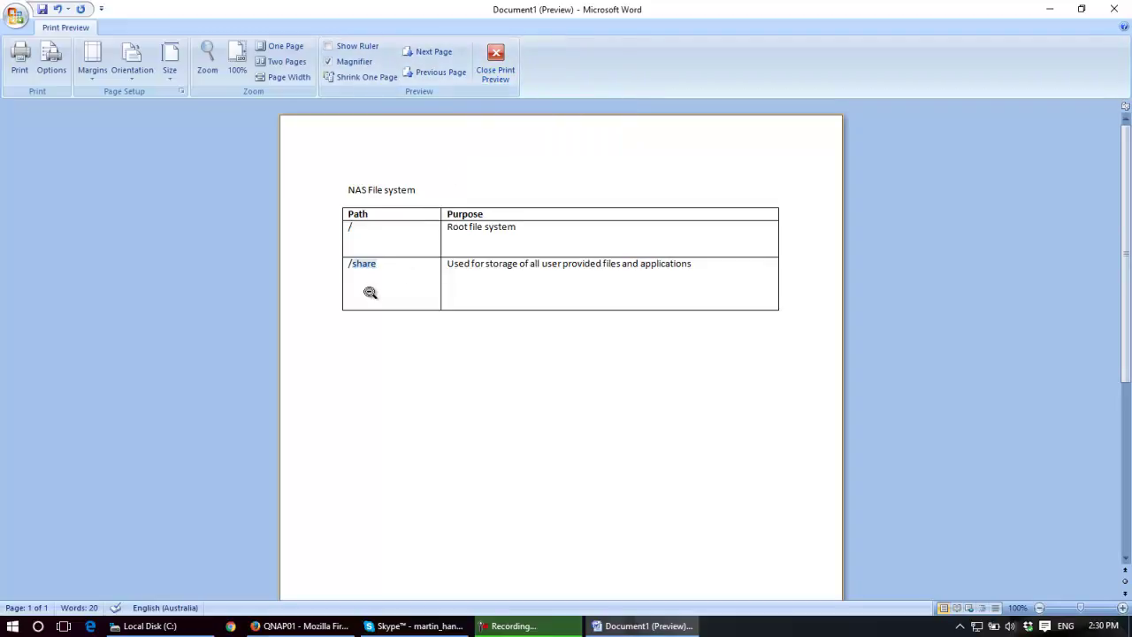
pyautogui.click(496, 67)
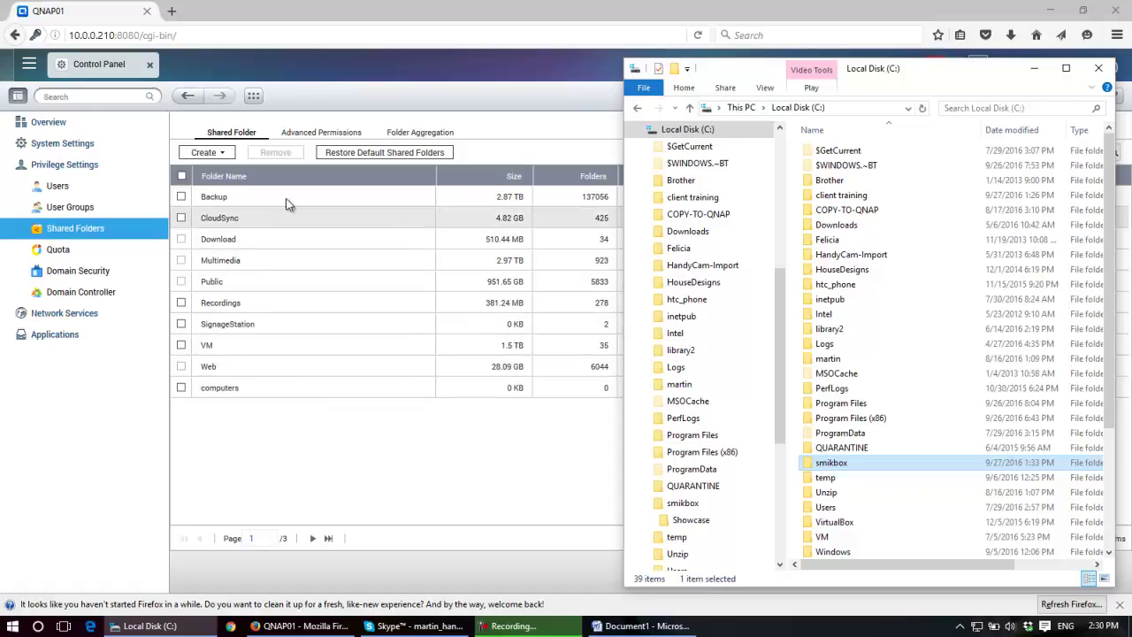
# In the QNAP control panel, create a shared folder named demofolder with the path specified automatically
pyautogui.click(203, 152)
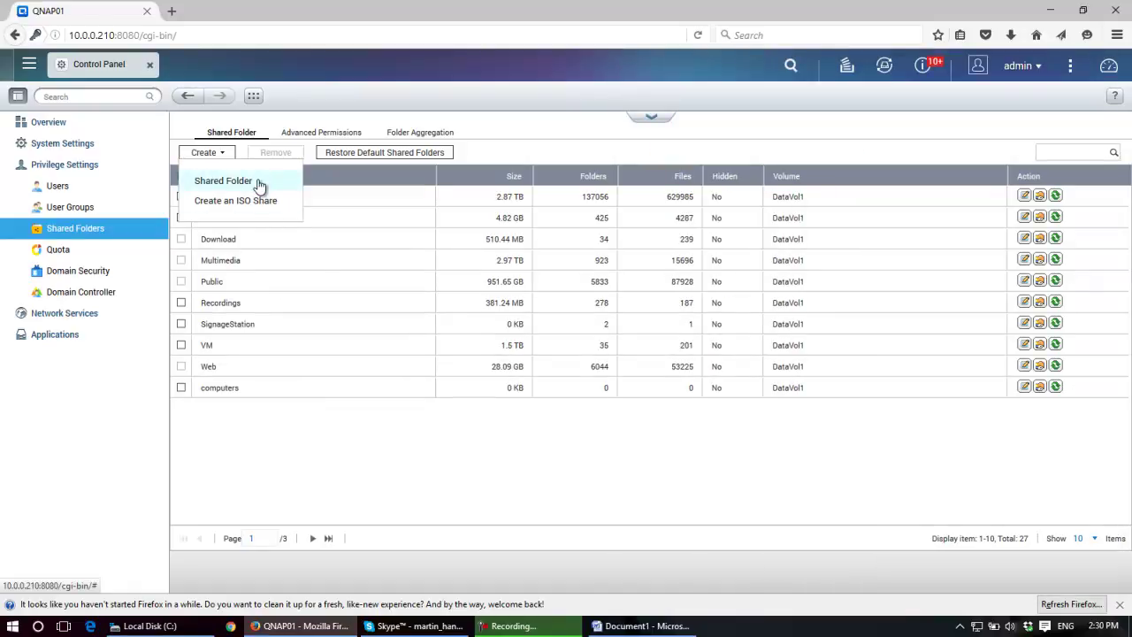
pyautogui.click(259, 182)
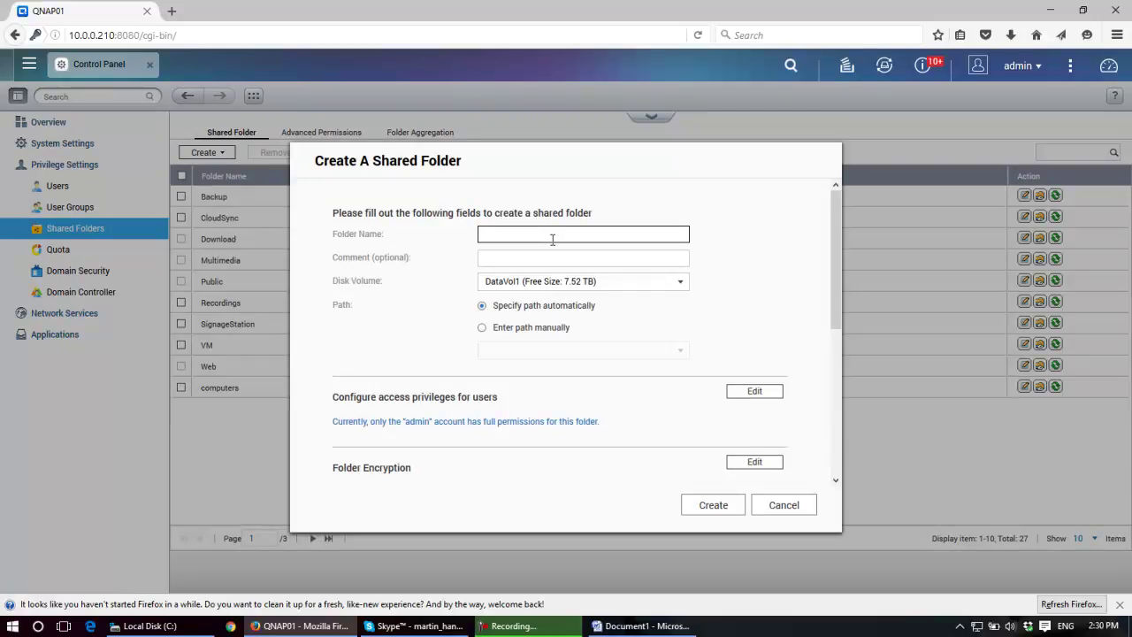
pyautogui.write('emofolder')
pyautogui.click(705, 509)
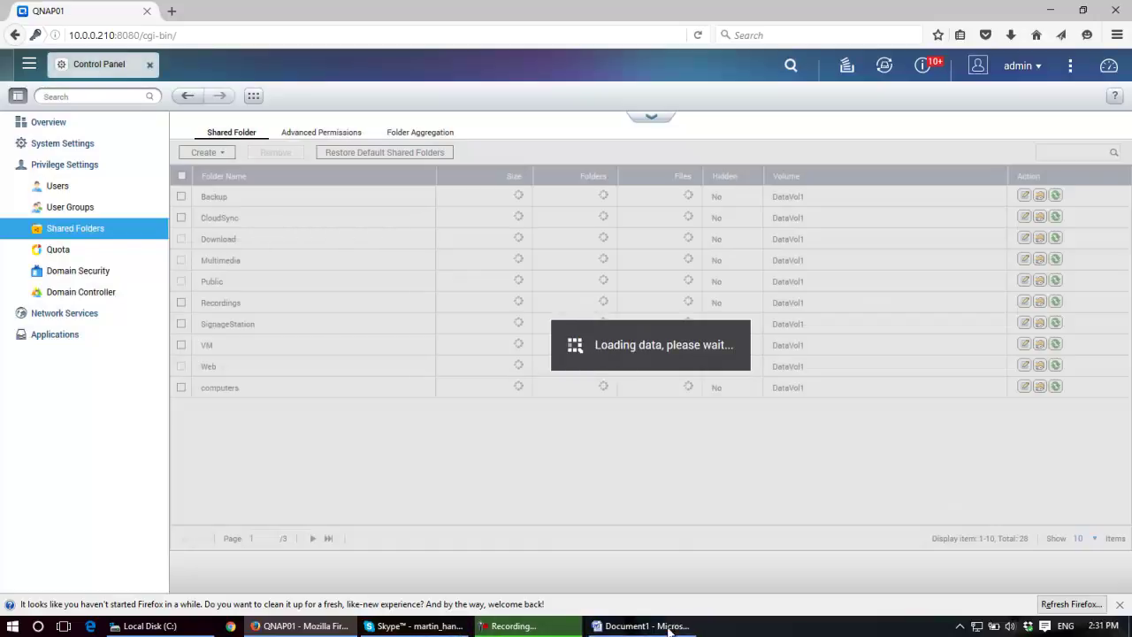
# In the Word document, add a new row to the NAS File system table with the path /share/demofolder
pyautogui.click(643, 626)
pyautogui.click(352, 319)
pyautogui.click(686, 364)
pyautogui.press('Tab')
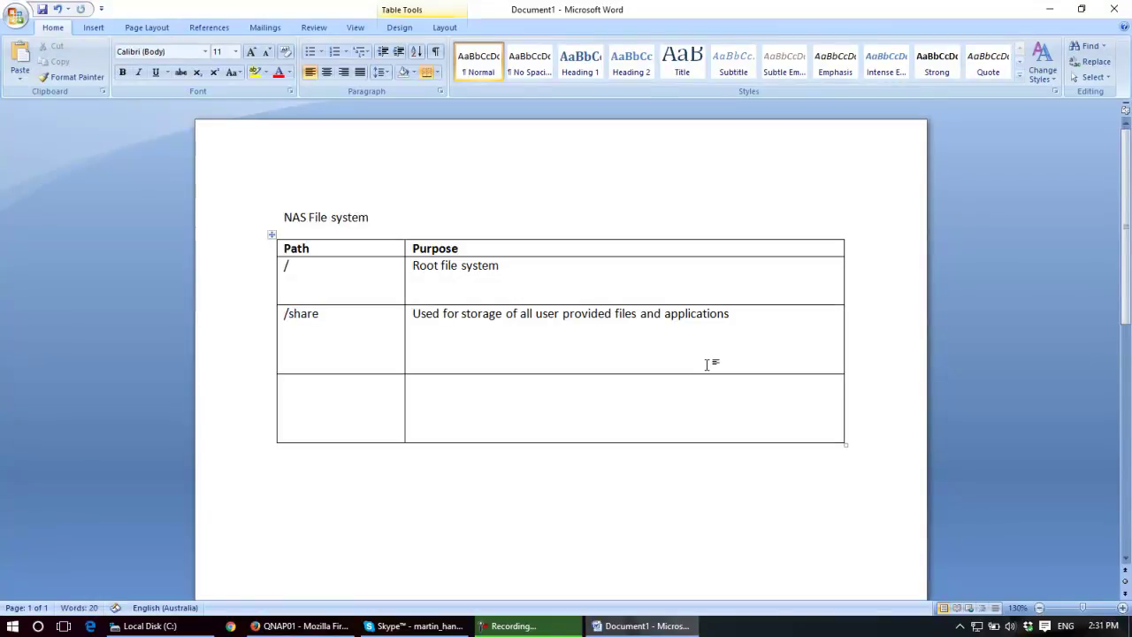
pyautogui.write('/share/dem')
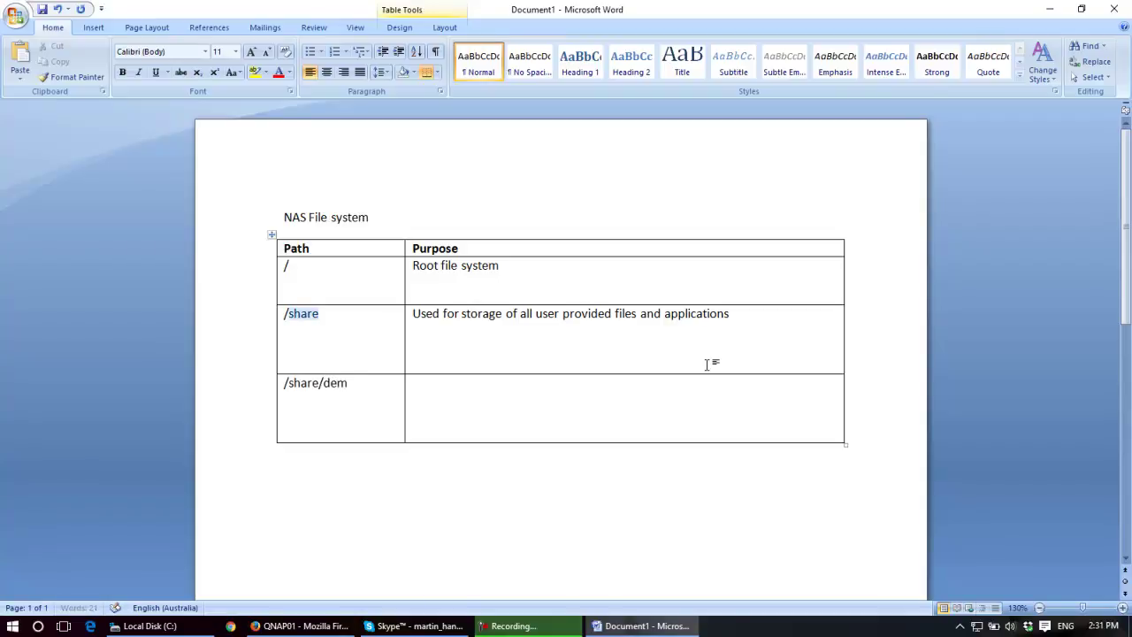
pyautogui.write('ofolder')
pyautogui.click(687, 395)
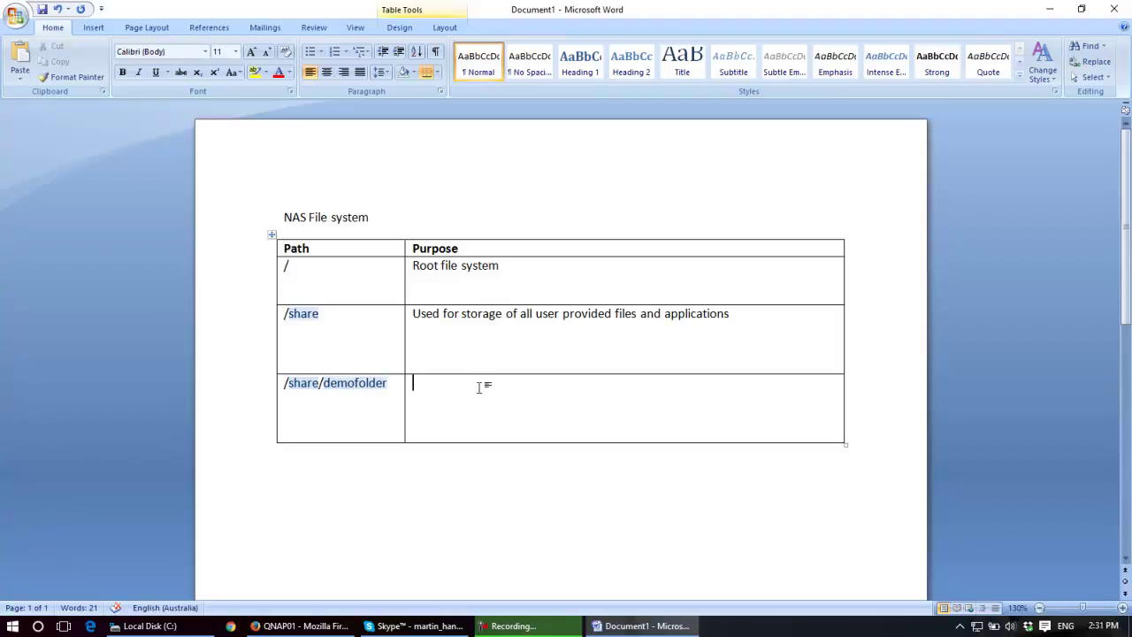
# Add an empty row below the /share/demofolder row and switch to the File Explorer window showing the C: drive
pyautogui.click(364, 327)
pyautogui.moveTo(391, 383); pyautogui.dragTo(322, 393)
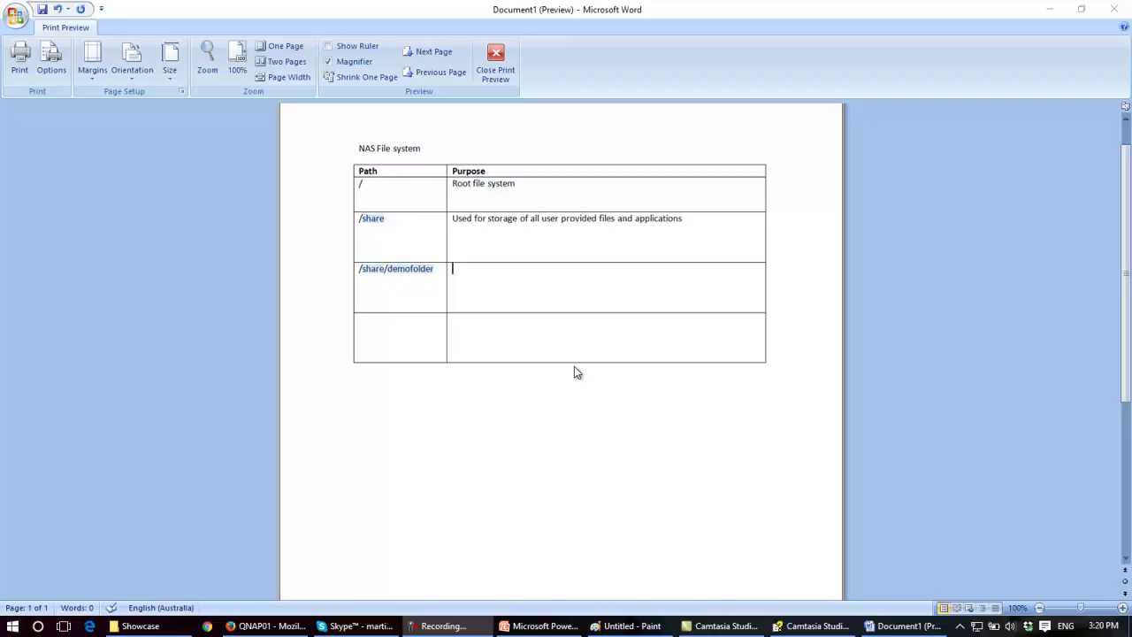
pyautogui.click(390, 270)
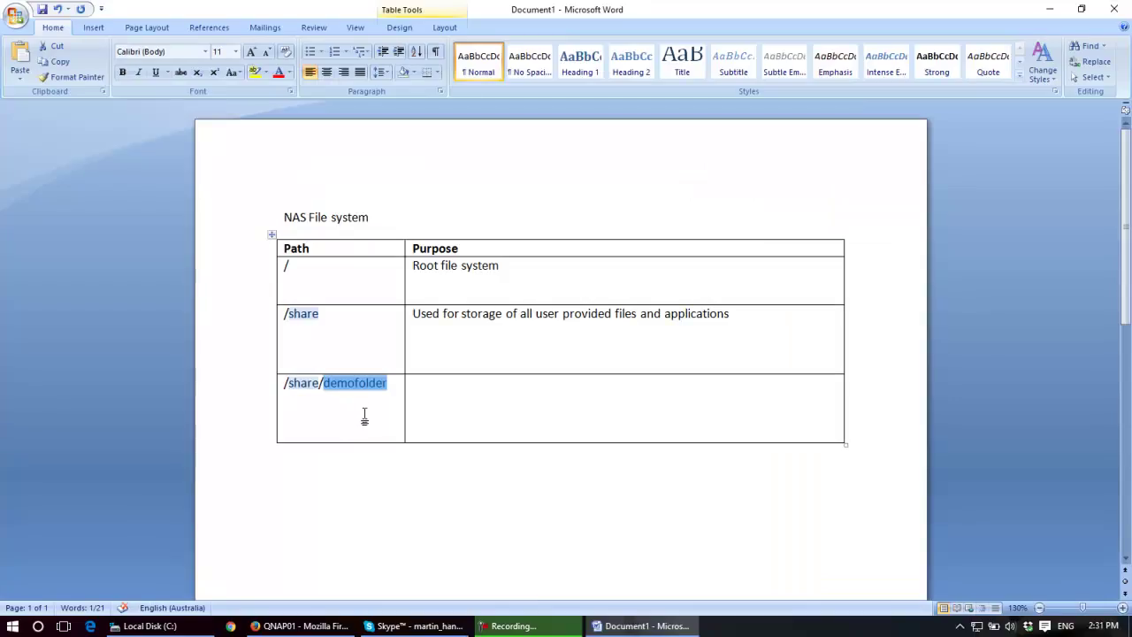
pyautogui.click(372, 407)
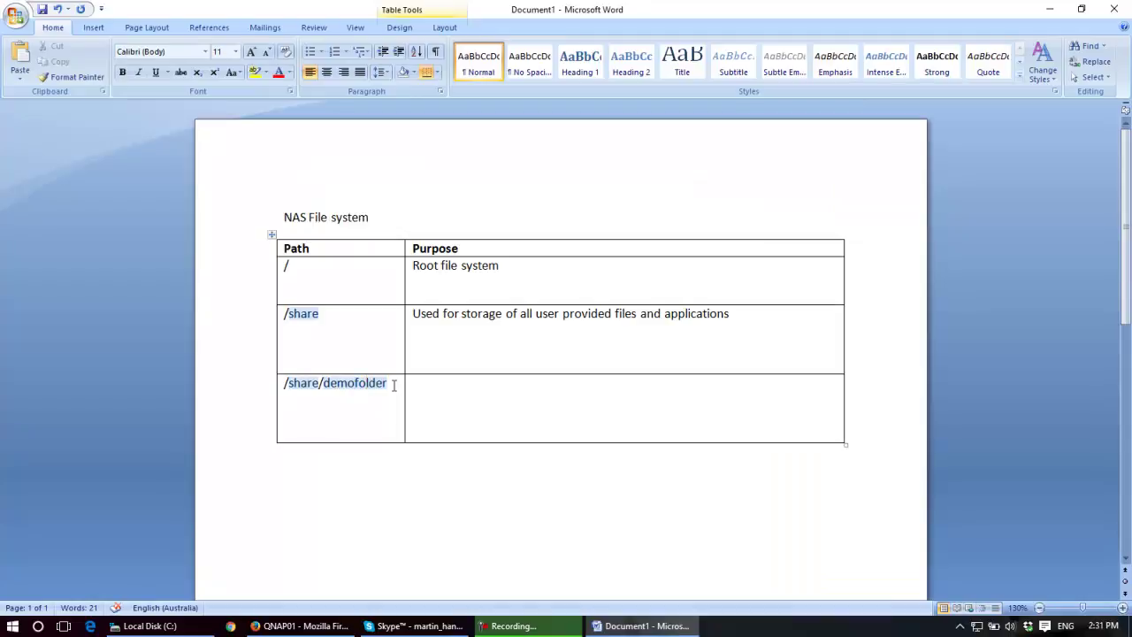
pyautogui.click(481, 390)
pyautogui.press('Tab')
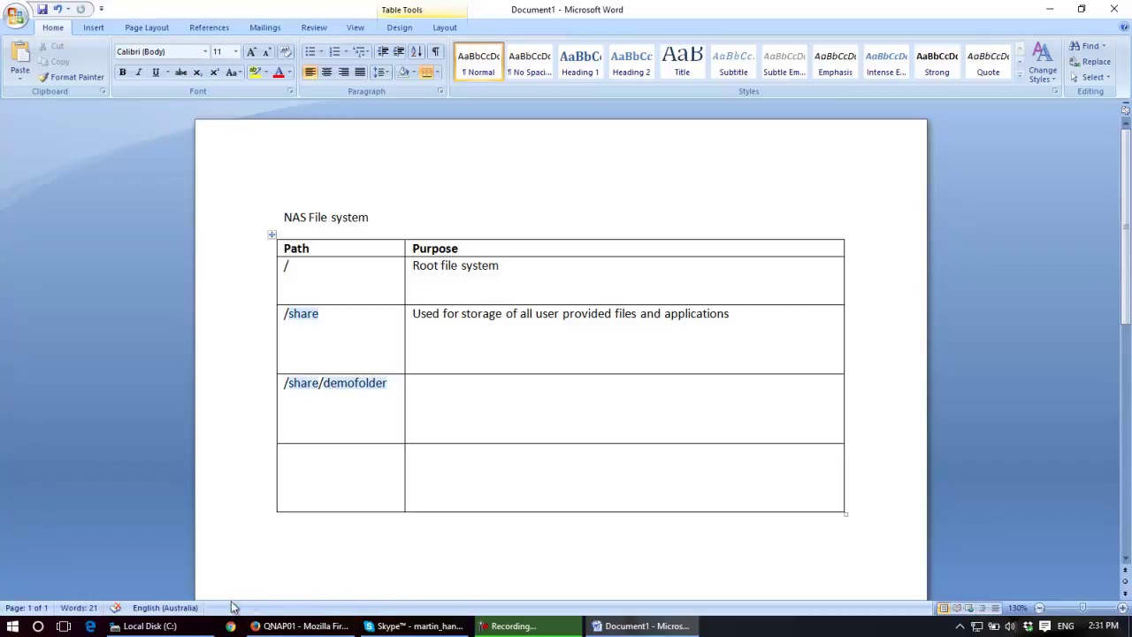
pyautogui.click(150, 625)
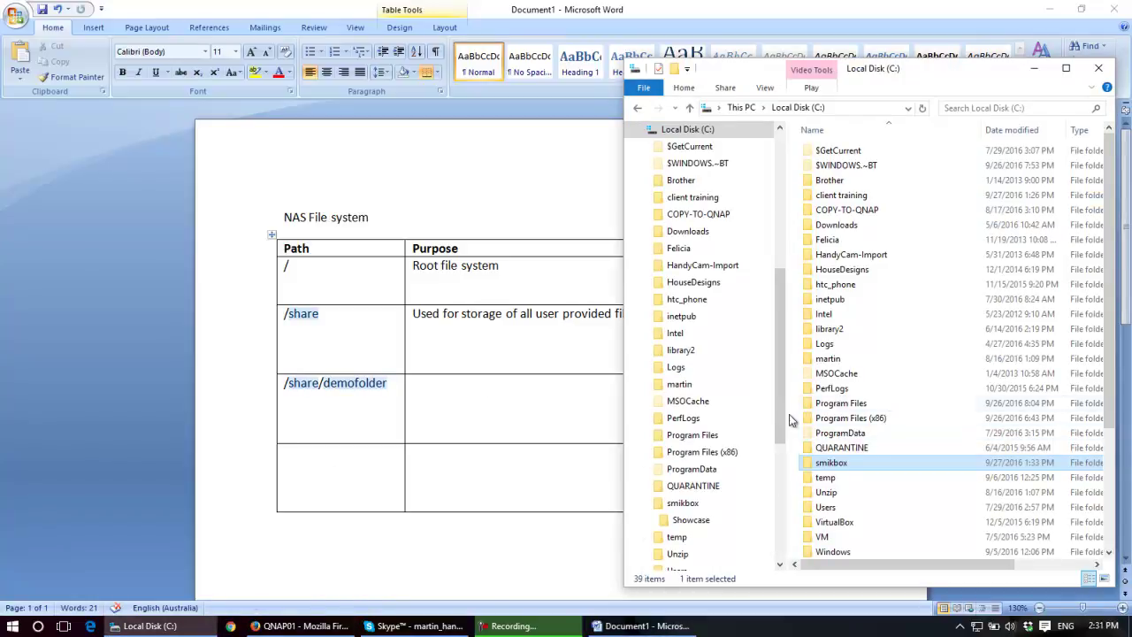
# Collapse the Local Disk (C:) branch in File Explorer's folder tree and switch to the QNAP shared folder settings in Firefox
pyautogui.scroll(6, 780, 414)
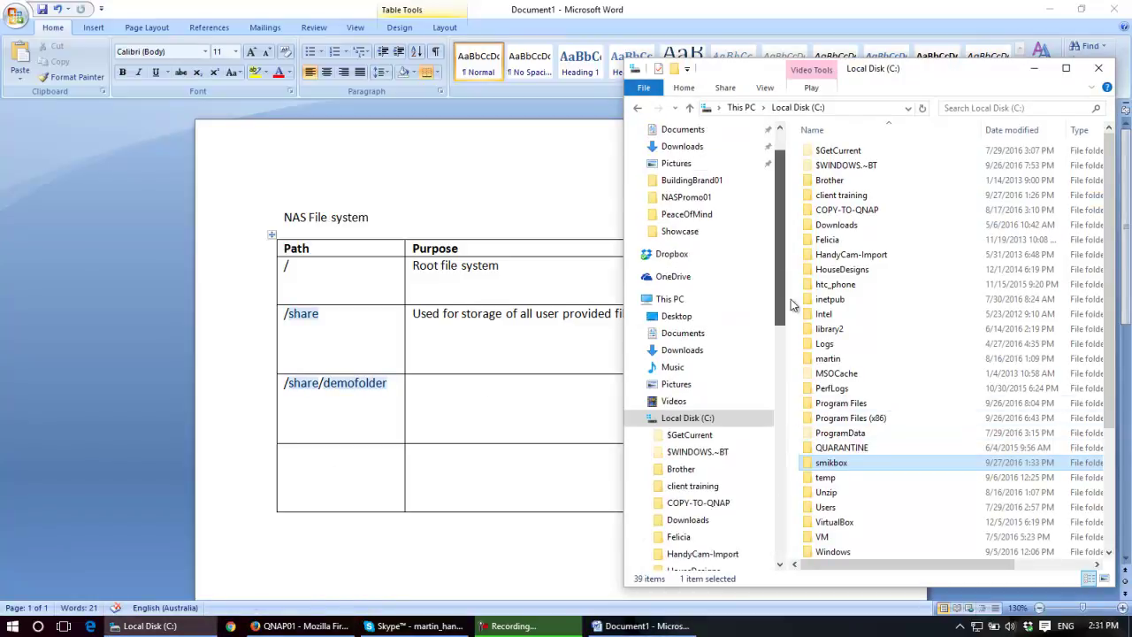
pyautogui.click(637, 420)
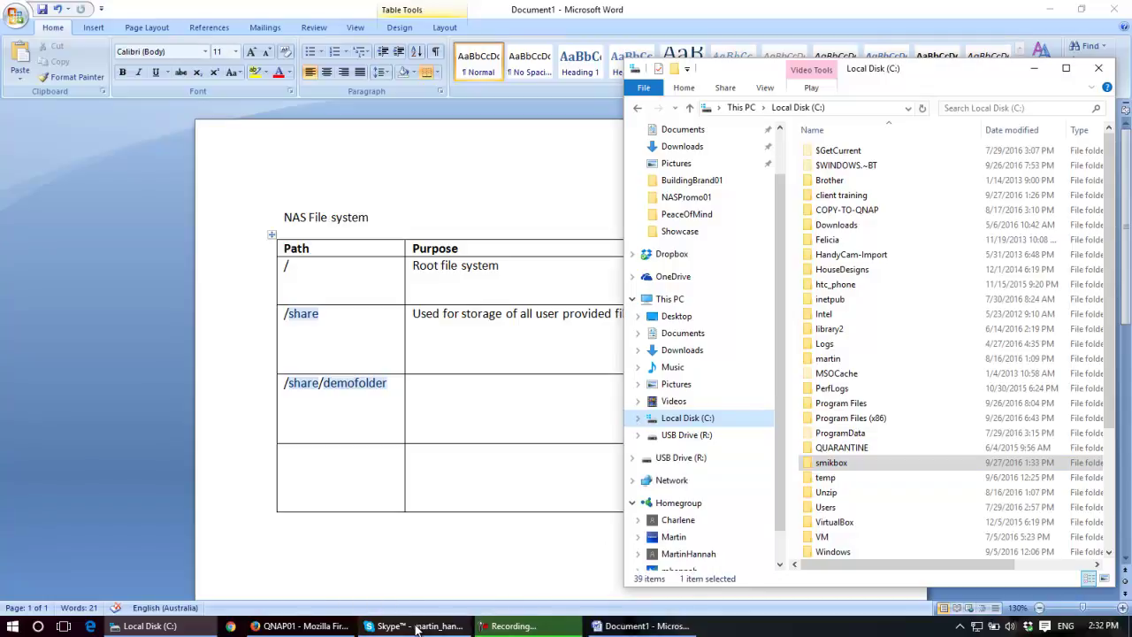
pyautogui.moveTo(301, 626)
pyautogui.click(339, 586)
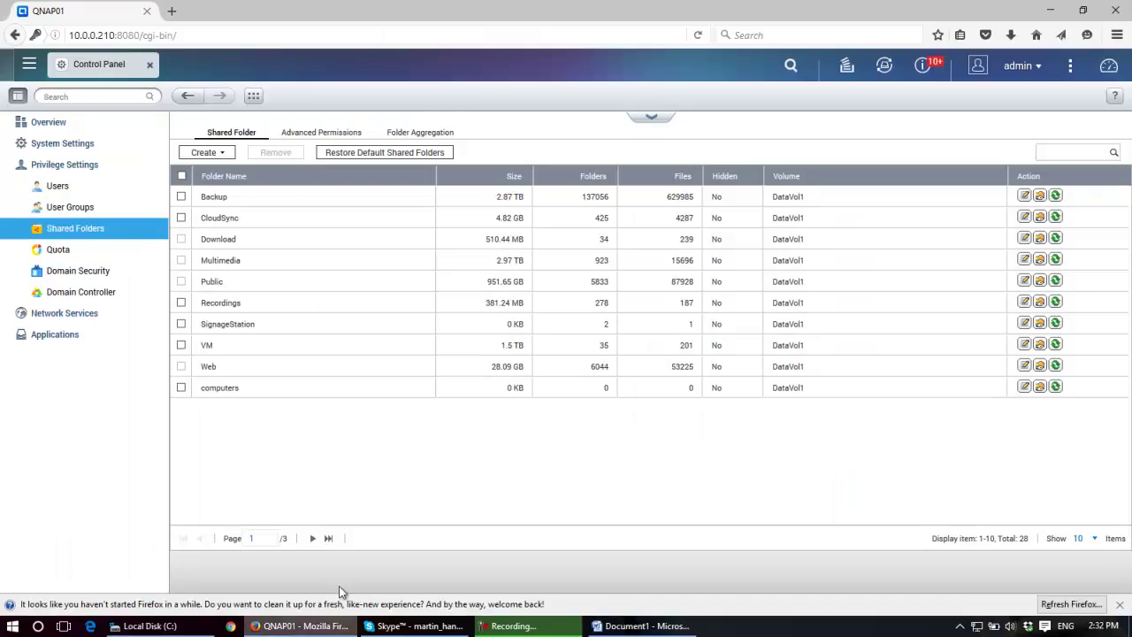
# Start a new shared folder named driven and give SignageUser read/write access to it
pyautogui.click(207, 153)
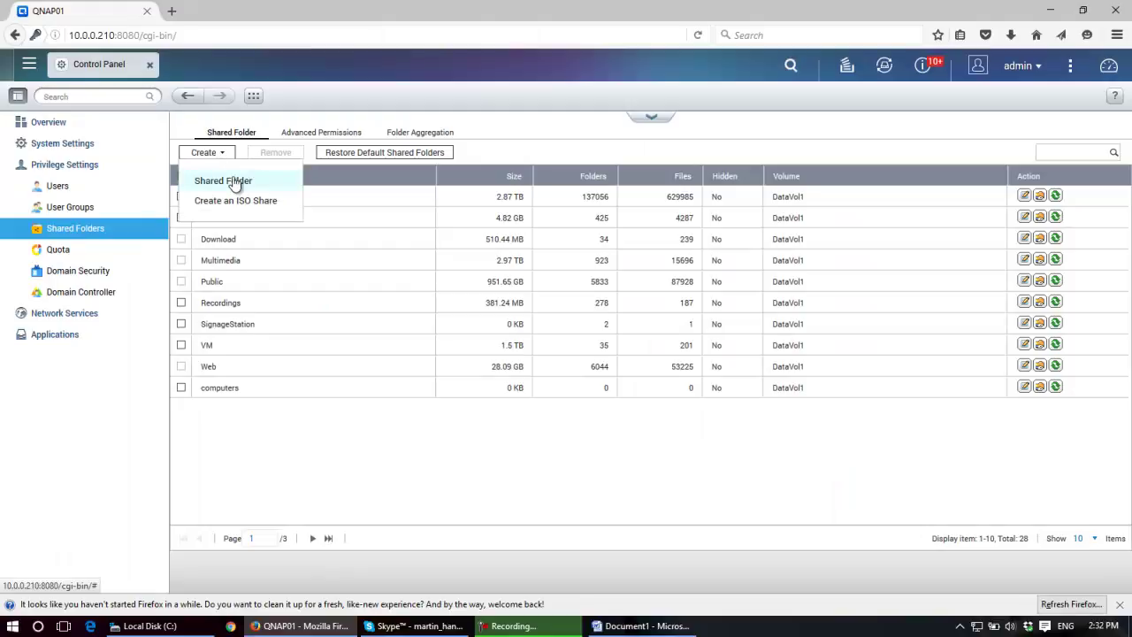
pyautogui.click(235, 182)
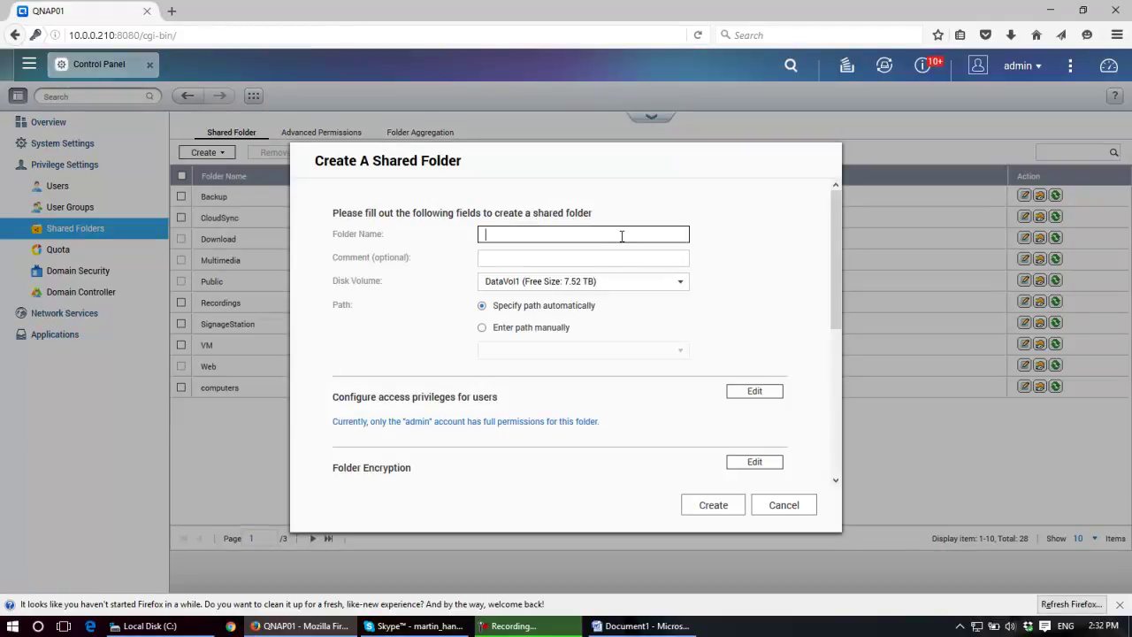
pyautogui.write('driven')
pyautogui.click(764, 398)
pyautogui.scroll(-5, 766, 265)
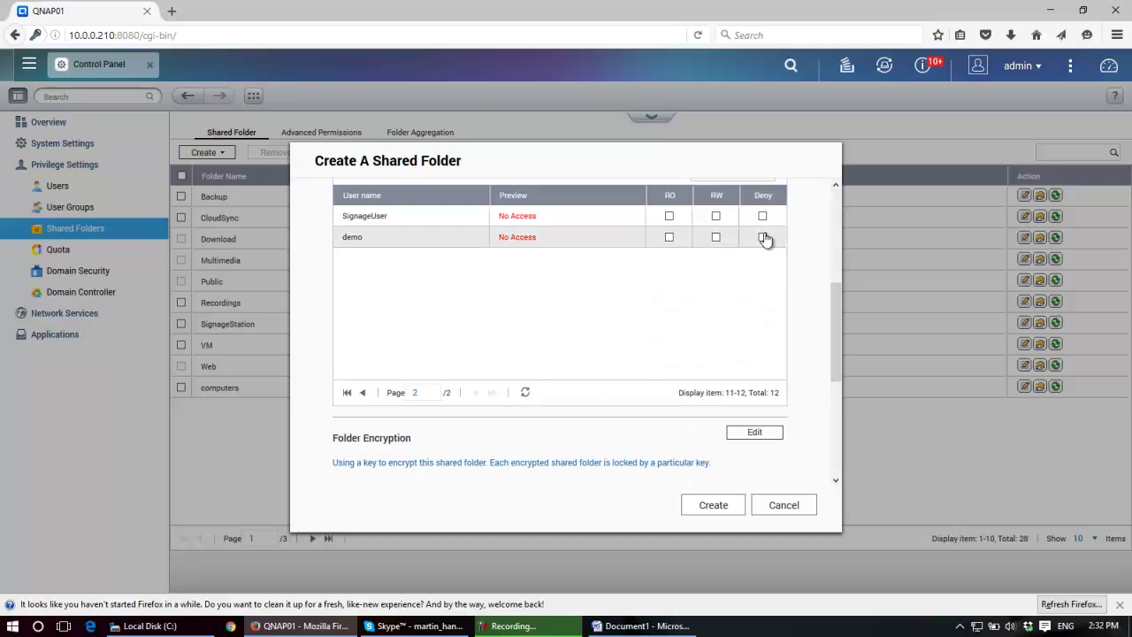
pyautogui.click(716, 217)
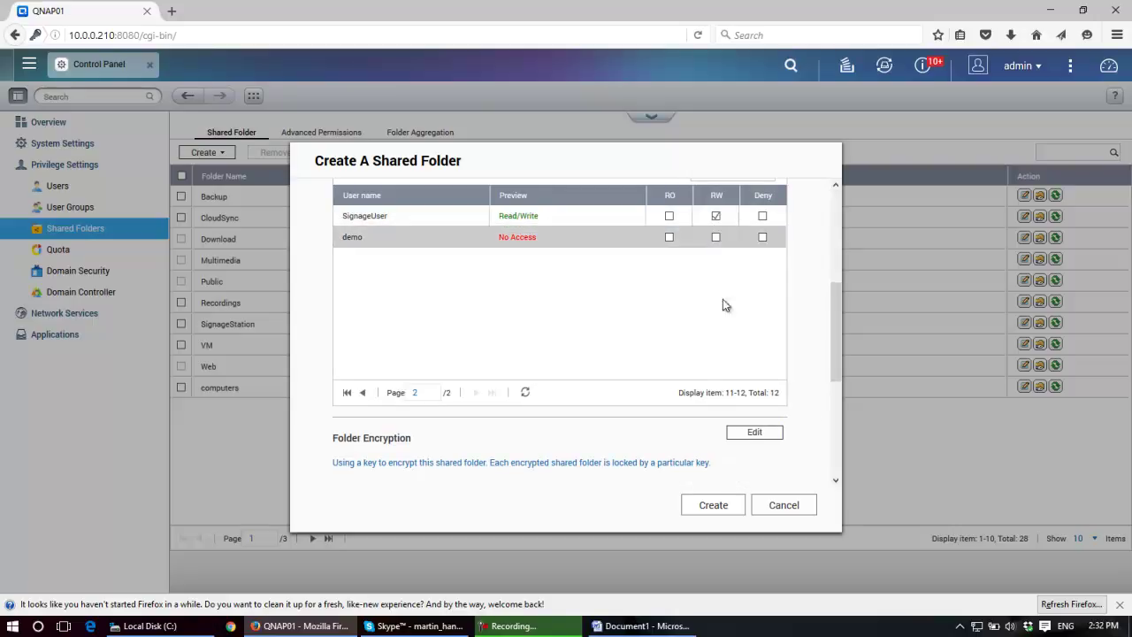
# Grant read/write access to all remaining users on the first page of the privileges list and create the shared folder
pyautogui.click(363, 393)
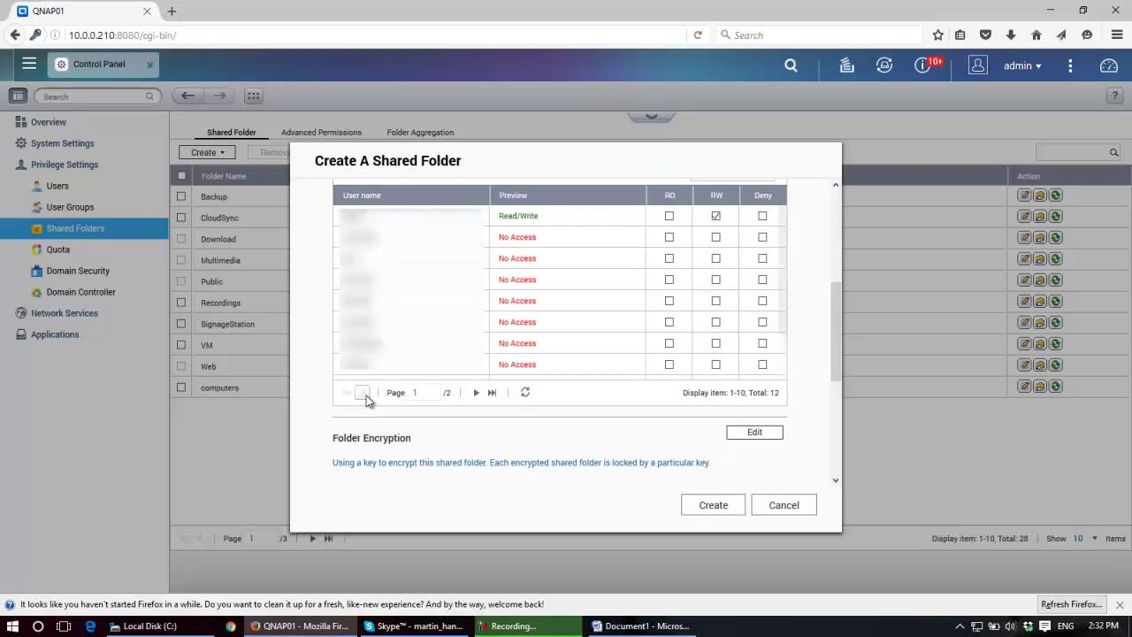
pyautogui.click(717, 239)
pyautogui.click(716, 259)
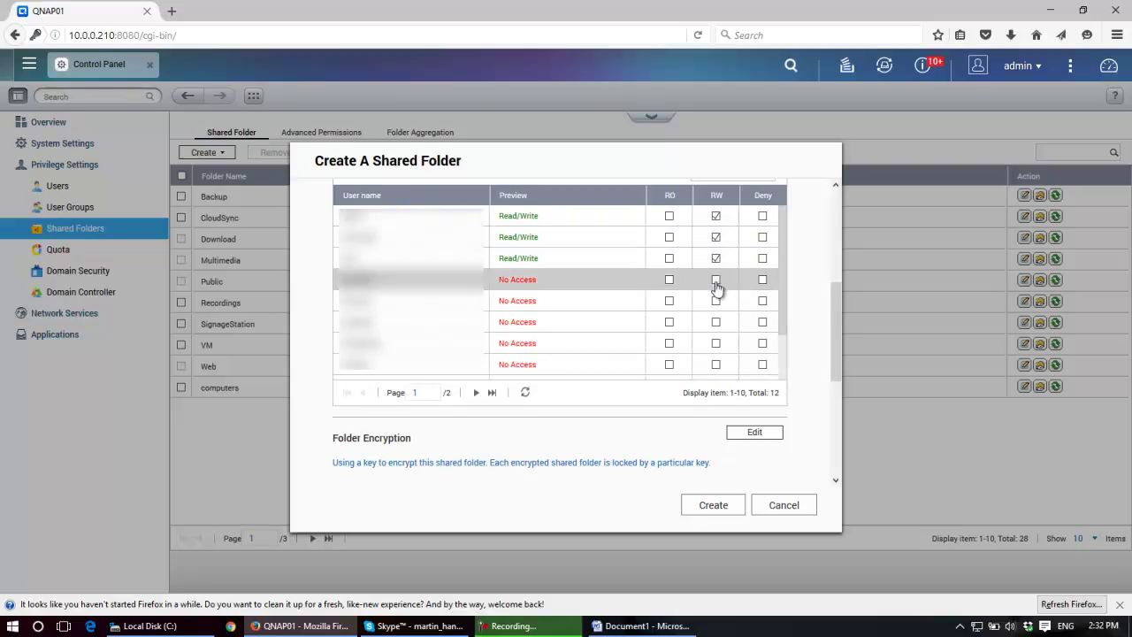
pyautogui.click(716, 281)
pyautogui.click(716, 300)
pyautogui.click(717, 322)
pyautogui.click(717, 343)
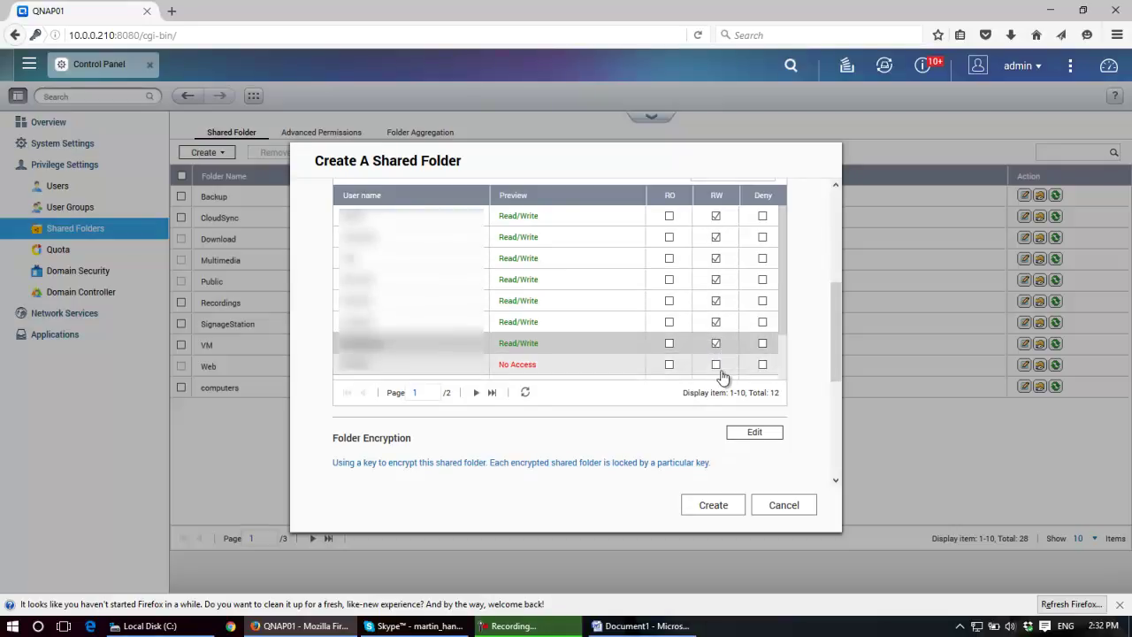
pyautogui.scroll(-4, 723, 378)
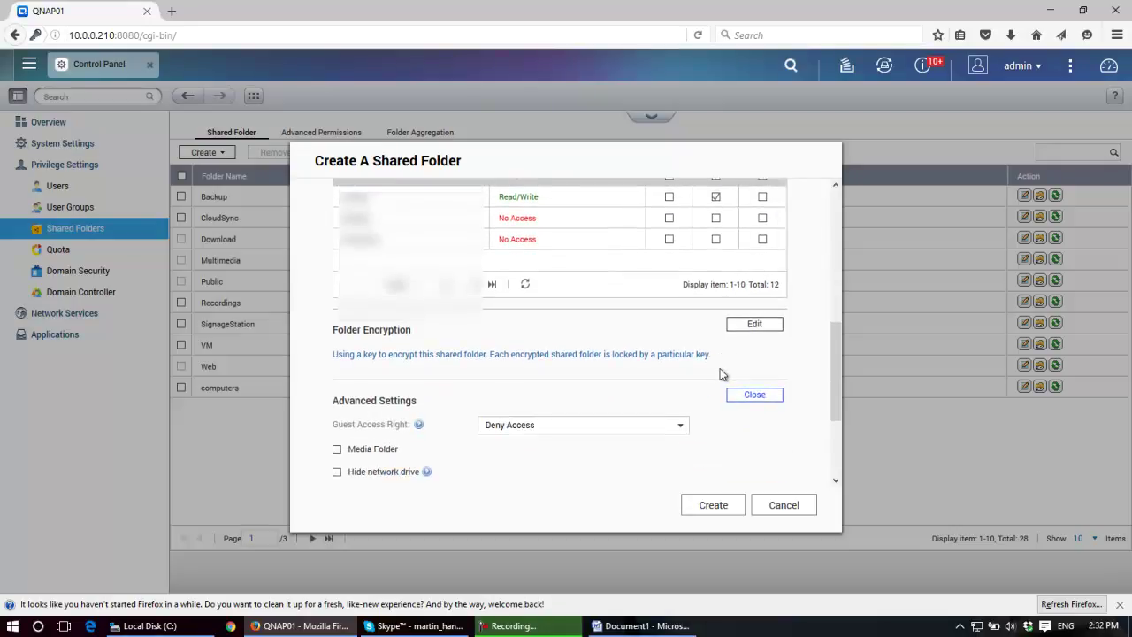
pyautogui.click(716, 218)
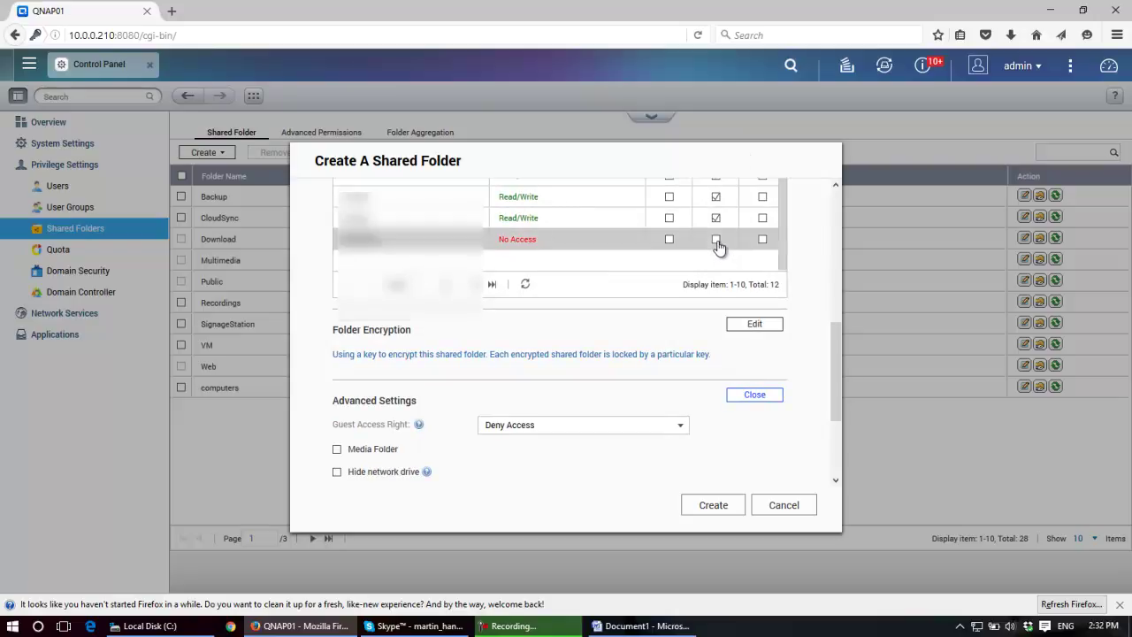
pyautogui.click(717, 239)
pyautogui.click(721, 512)
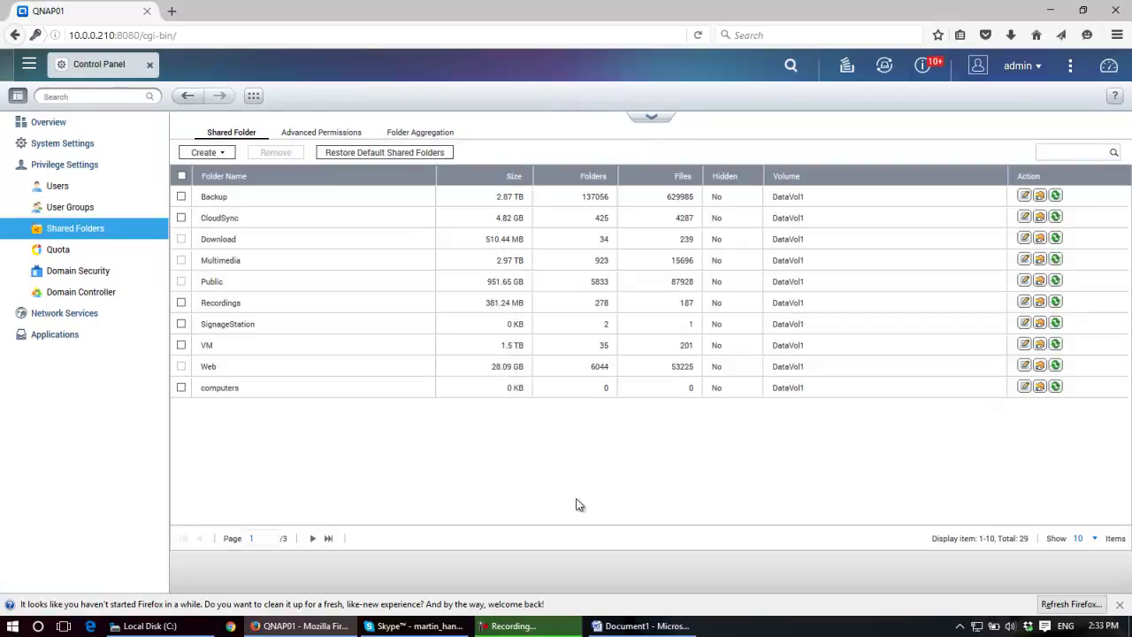
# Switch to File Explorer and browse to the network location \\qnap00
pyautogui.click(128, 624)
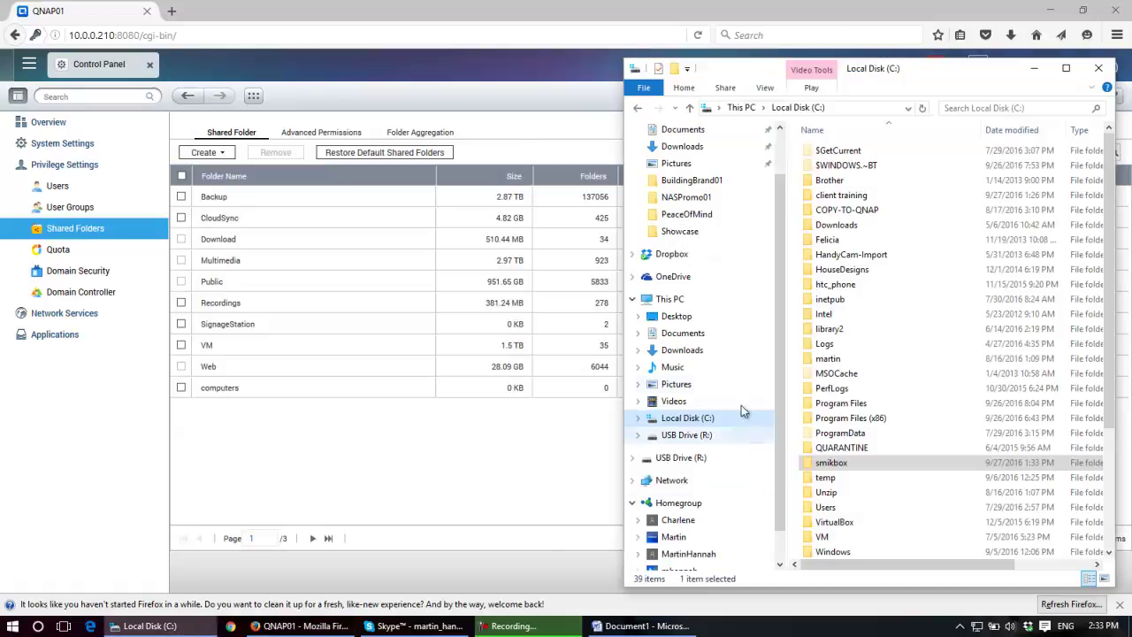
pyautogui.moveTo(779, 273); pyautogui.dragTo(762, 445)
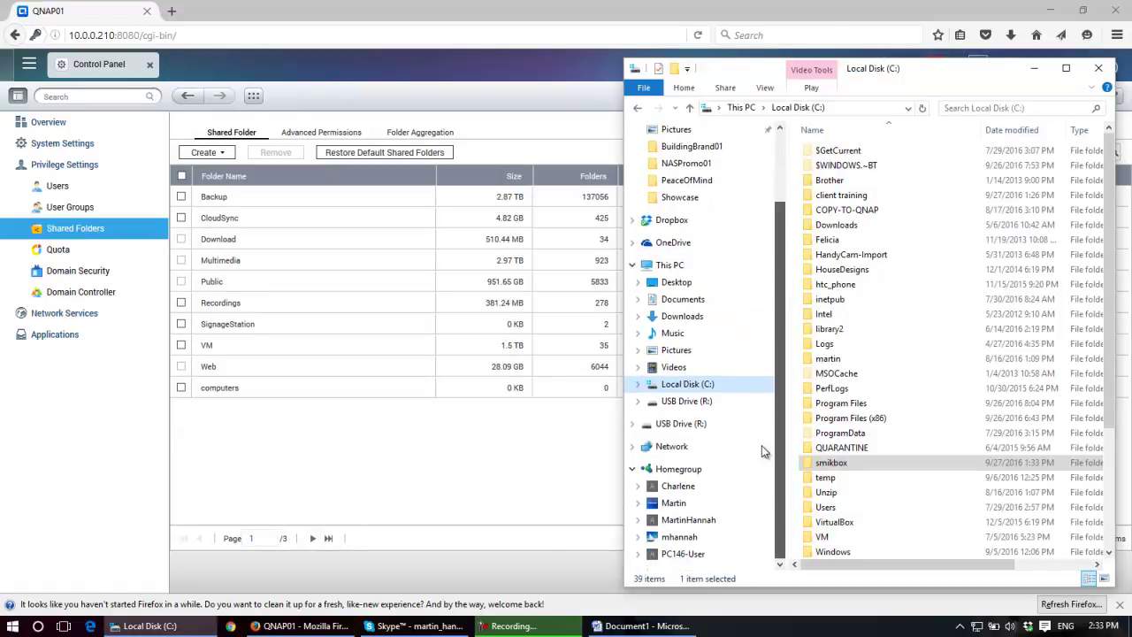
pyautogui.click(864, 105)
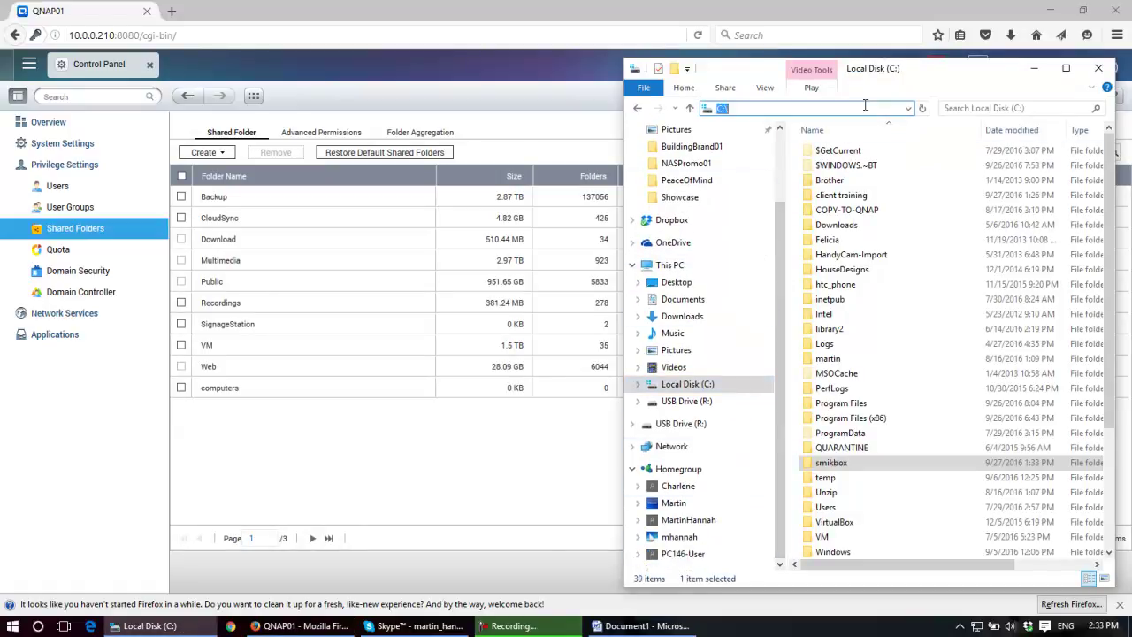
pyautogui.write('\\qnap01')
pyautogui.hotkey('ctrl', 'a')
pyautogui.click(828, 107)
pyautogui.press('BackSpace')
pyautogui.write('0')
pyautogui.press('Return')
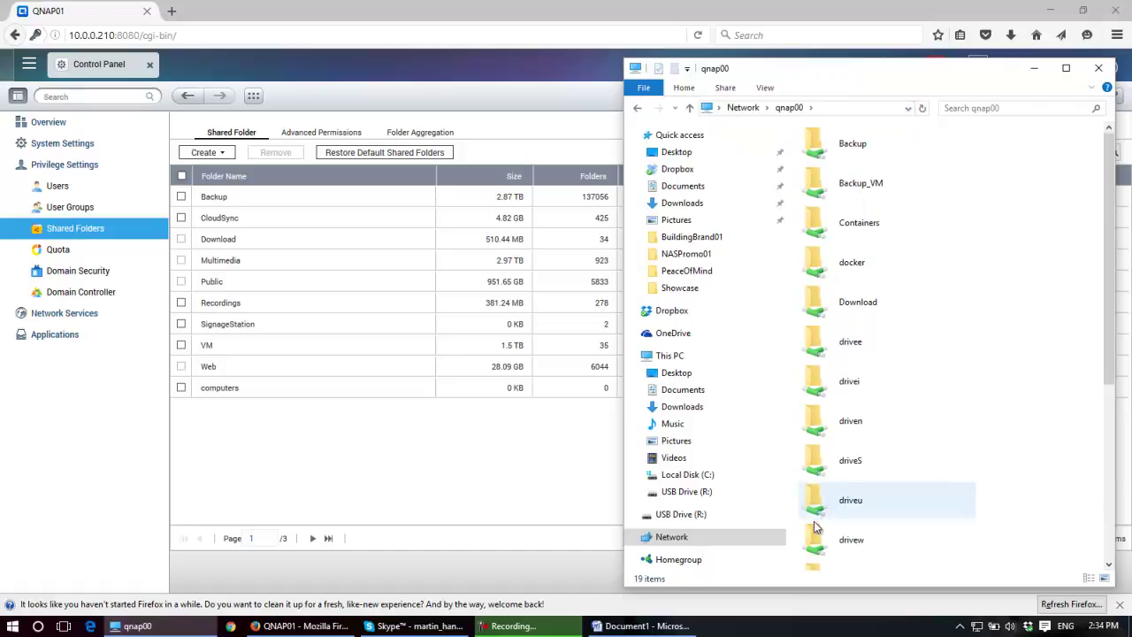
# Map the driven share to drive N: with reconnection at sign-in, signing in with the network user name and password
pyautogui.click(836, 416)
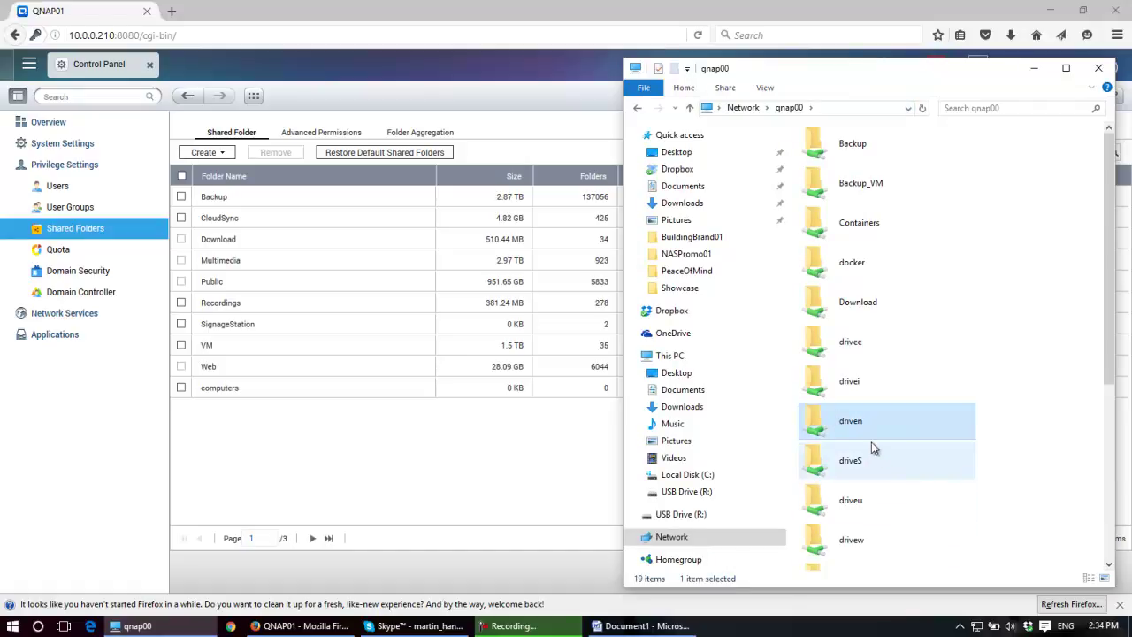
pyautogui.rightClick(865, 431)
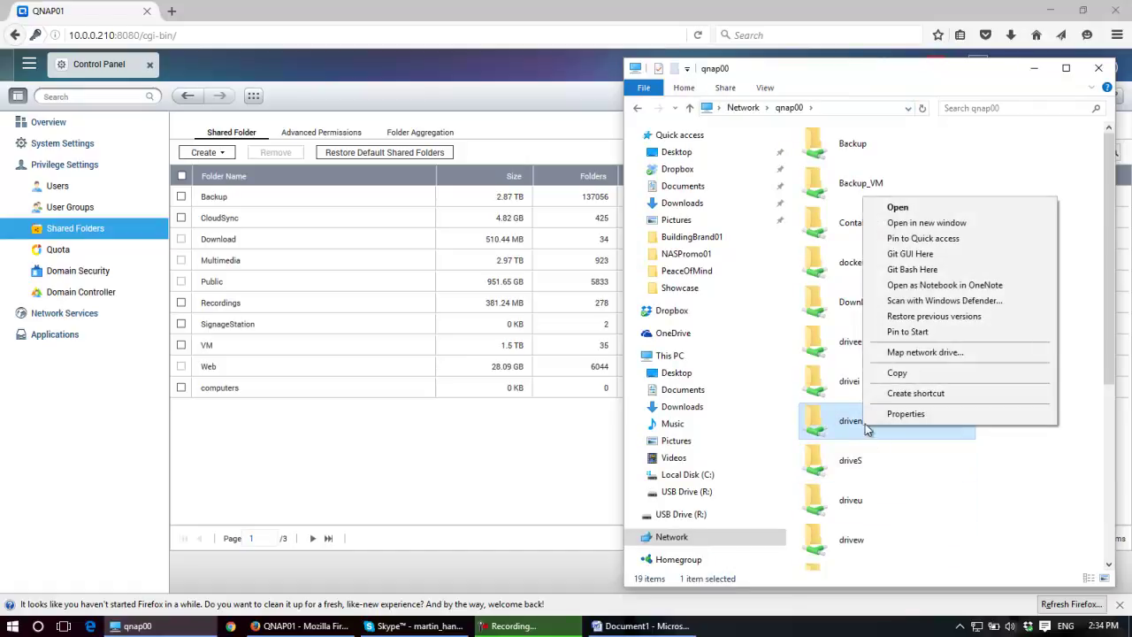
pyautogui.click(916, 354)
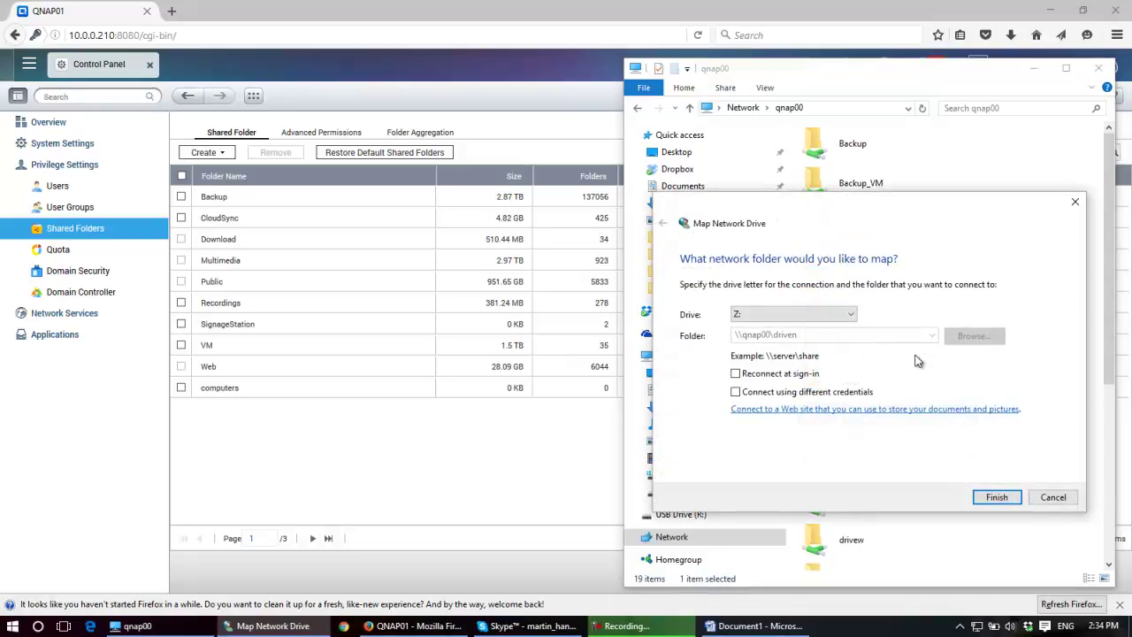
pyautogui.click(829, 315)
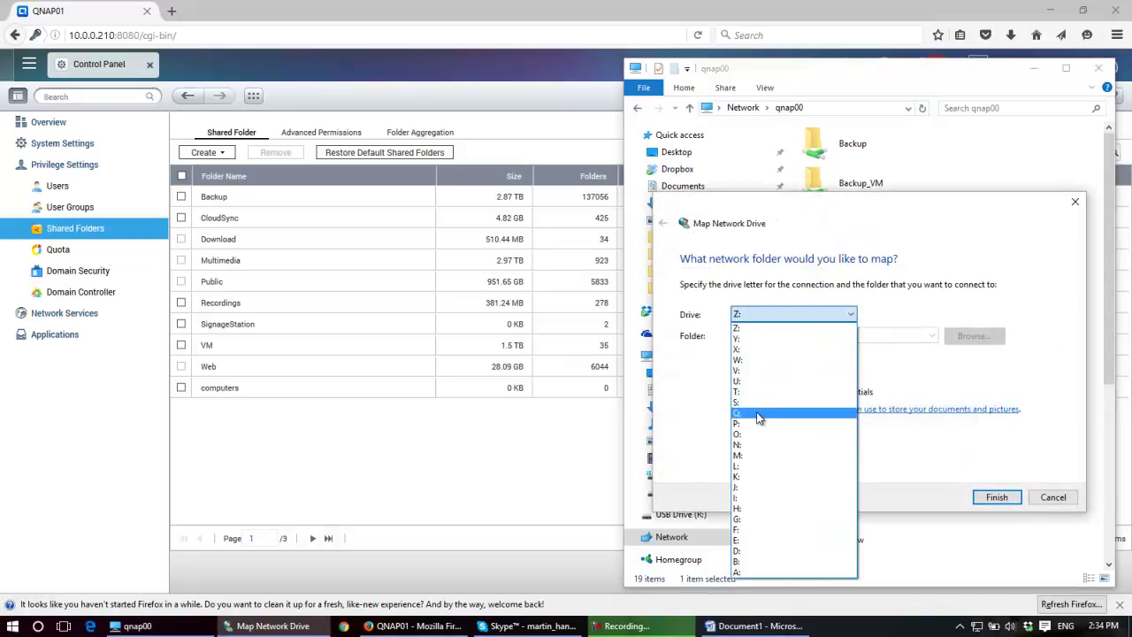
pyautogui.click(750, 445)
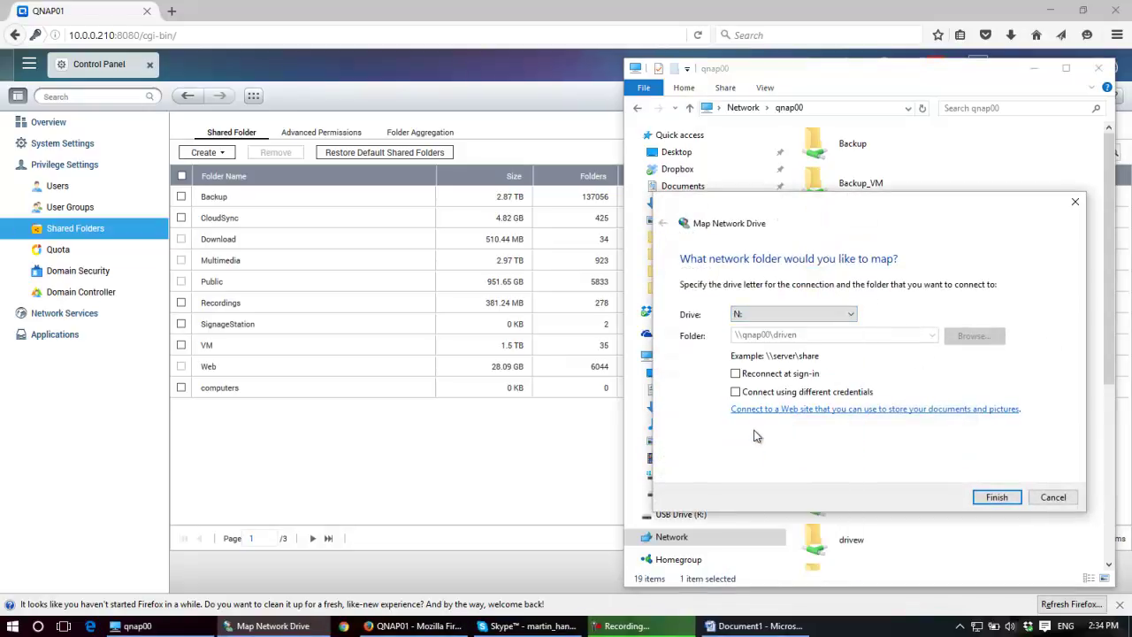
pyautogui.click(747, 378)
pyautogui.click(997, 498)
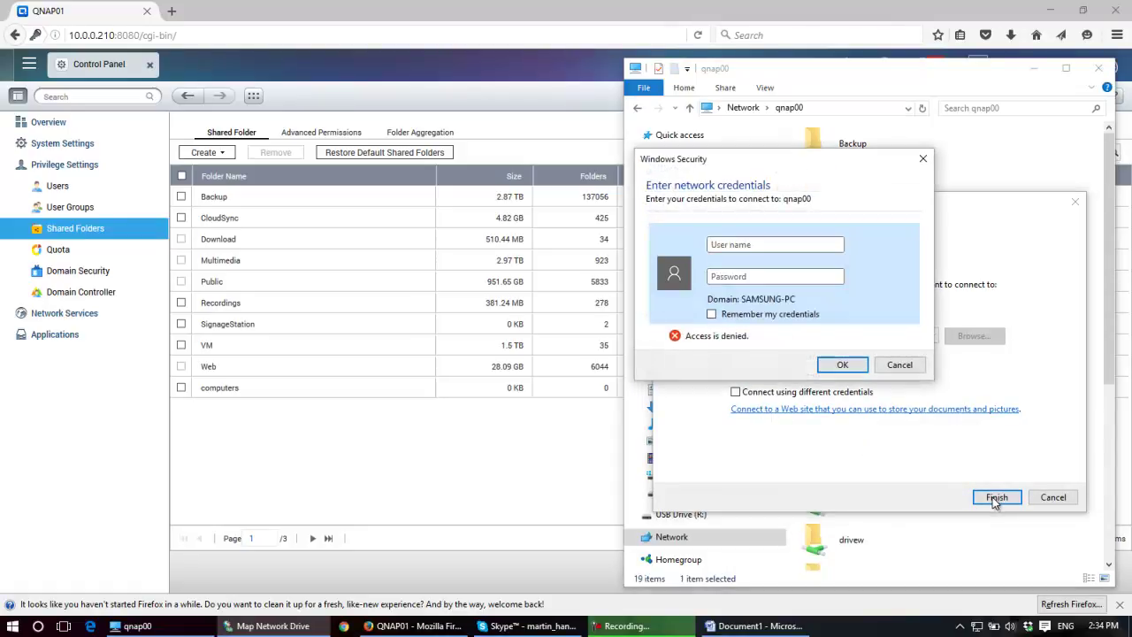
pyautogui.click(840, 364)
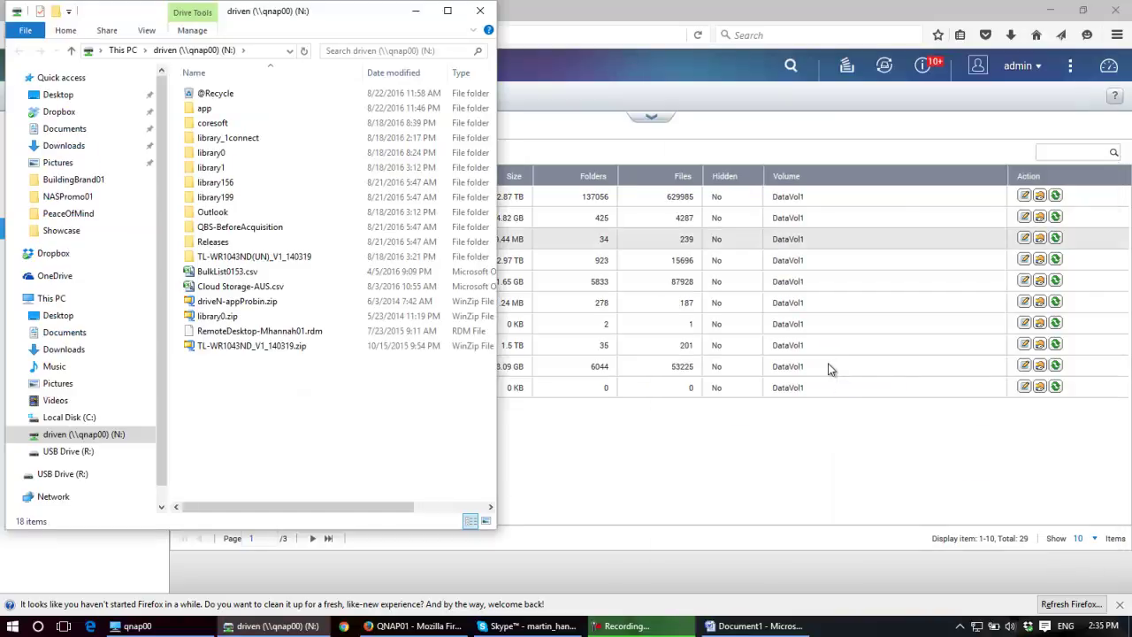
# Look through the folders on the mapped N: drive, selecting app, library_1connect and library0 in turn
pyautogui.click(227, 113)
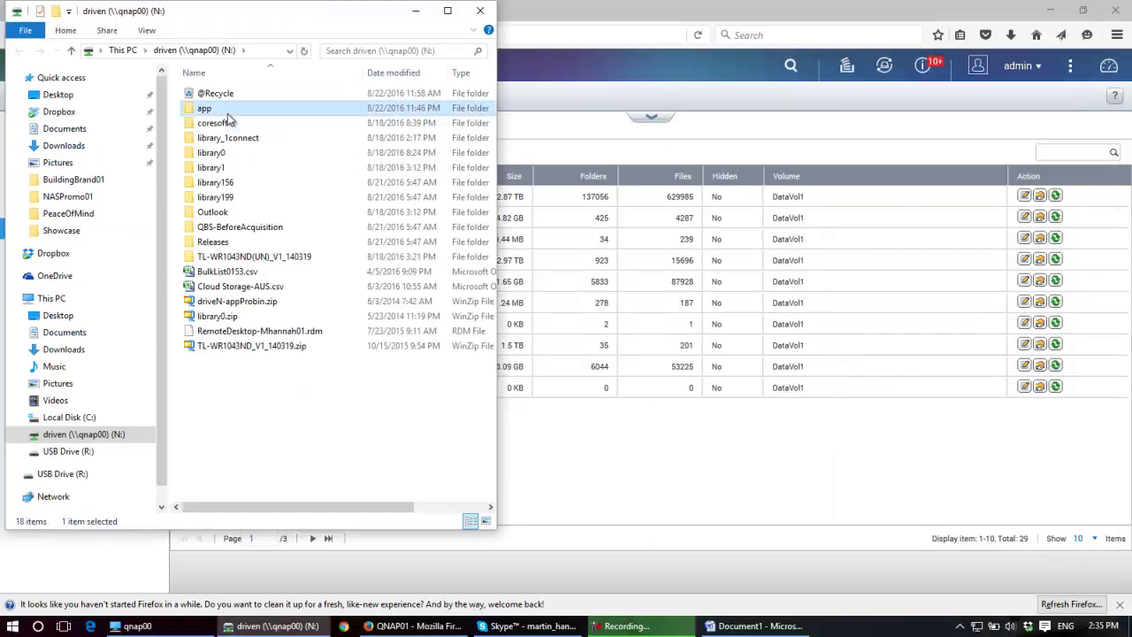
pyautogui.click(227, 139)
pyautogui.click(229, 153)
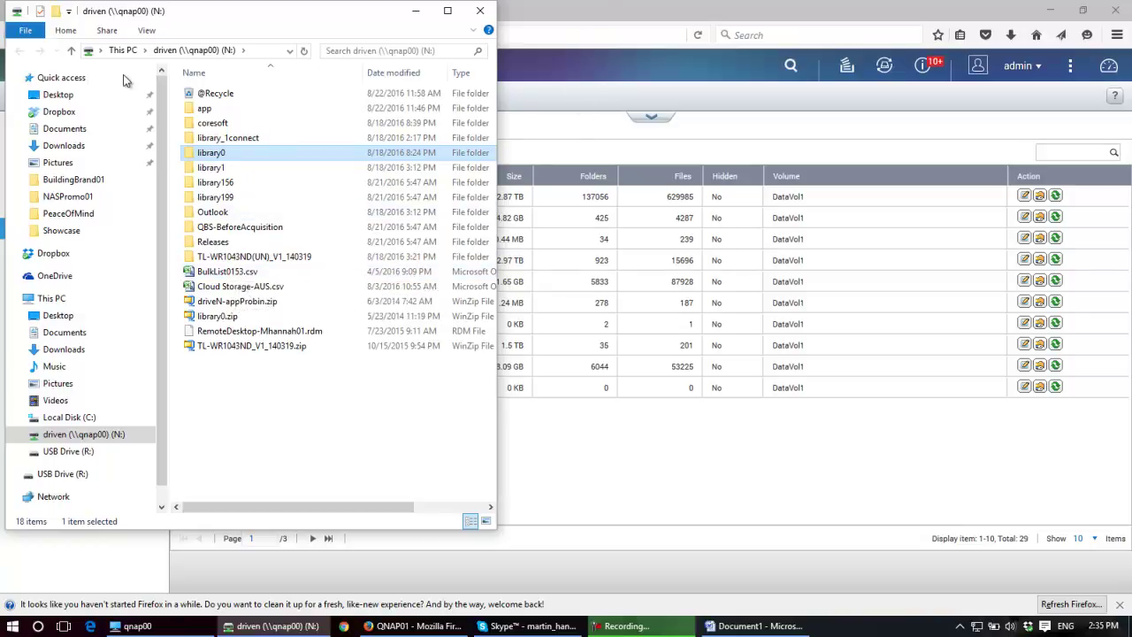
# Return to the QNAP desktop in Firefox, open File Station and display the contents of the driven folder
pyautogui.hotkey('alt', 'Tab')
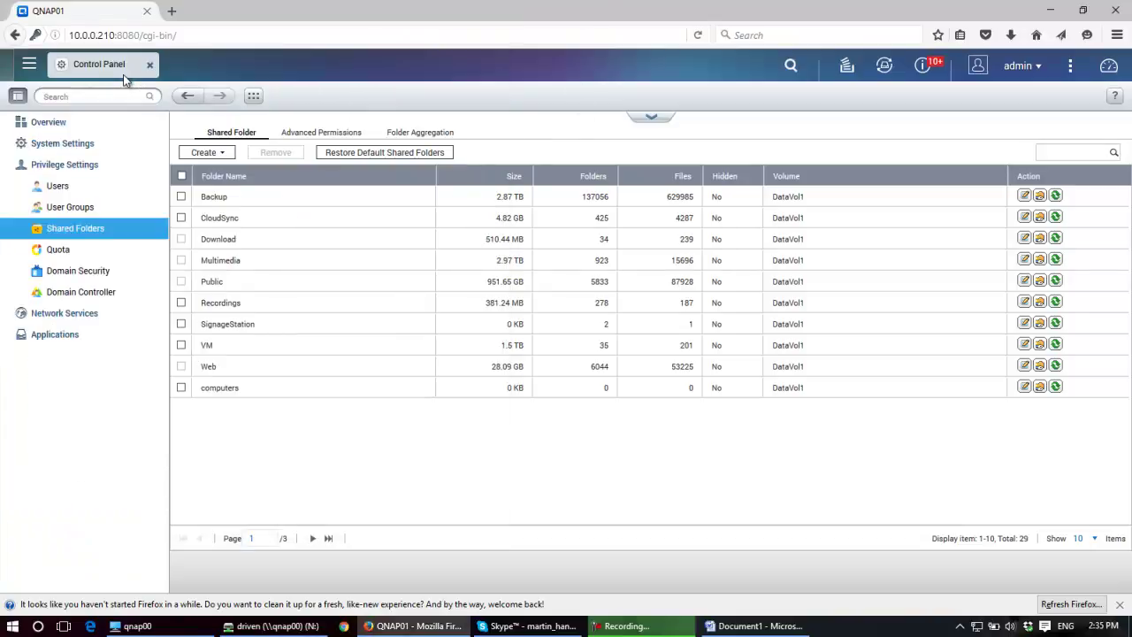
pyautogui.click(110, 69)
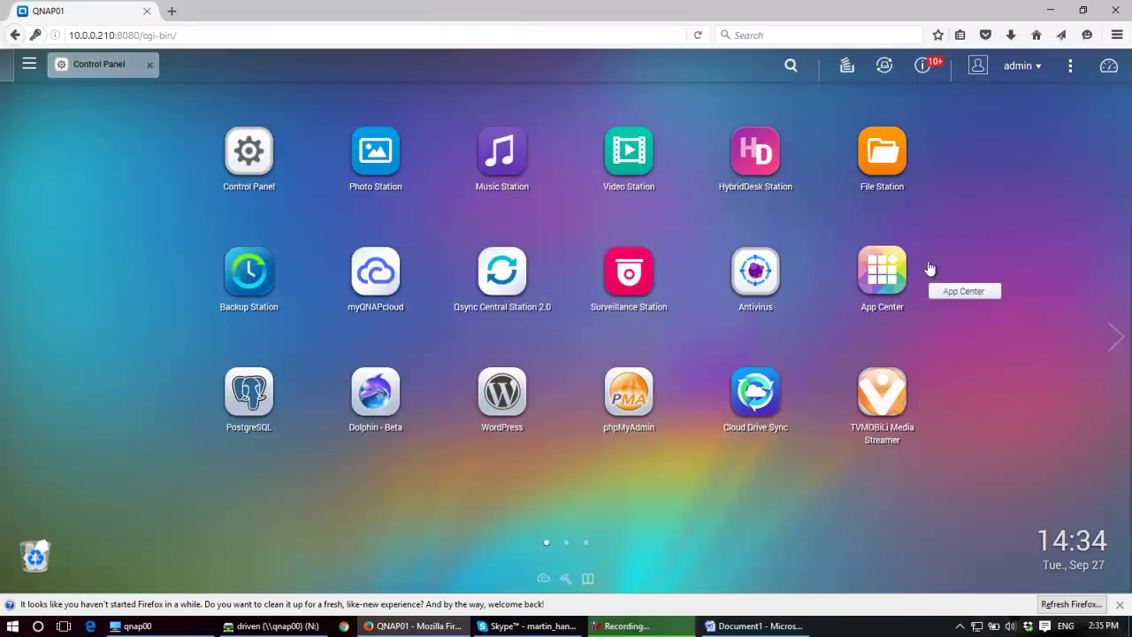
pyautogui.click(885, 158)
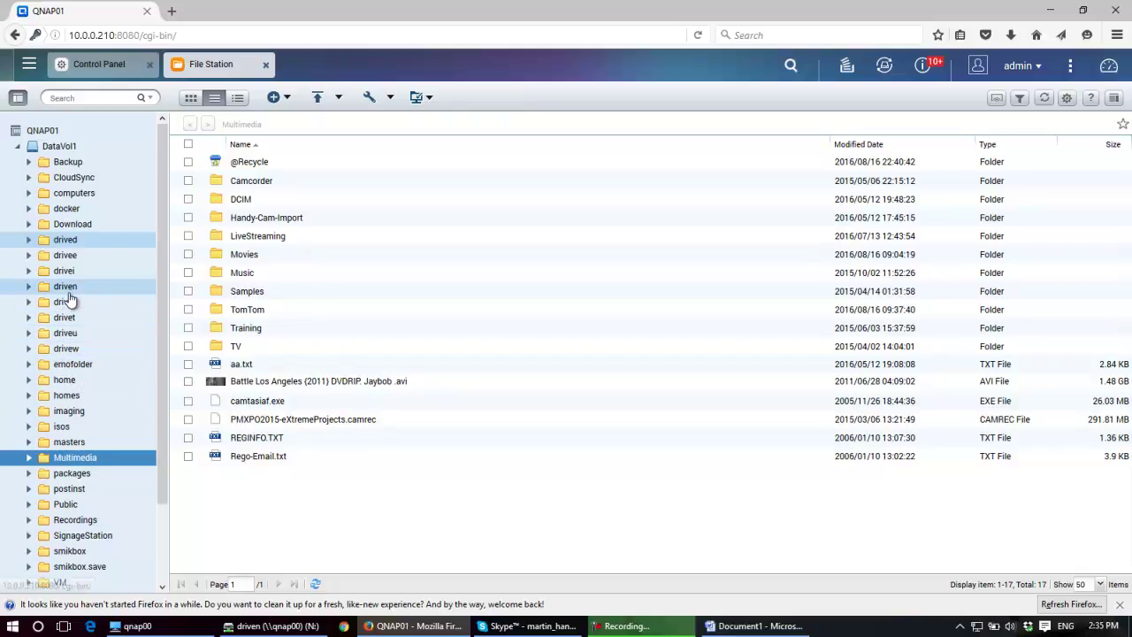
pyautogui.click(68, 293)
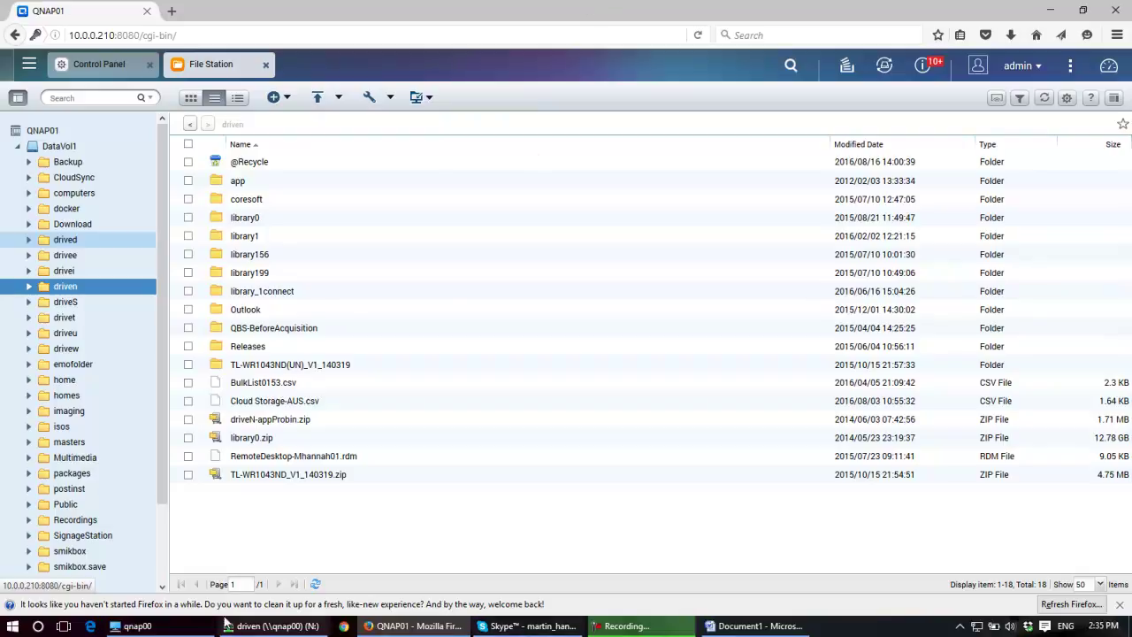
# Bring the mapped N: drive window forward and move it beside the File Station listing of driven for comparison
pyautogui.click(142, 625)
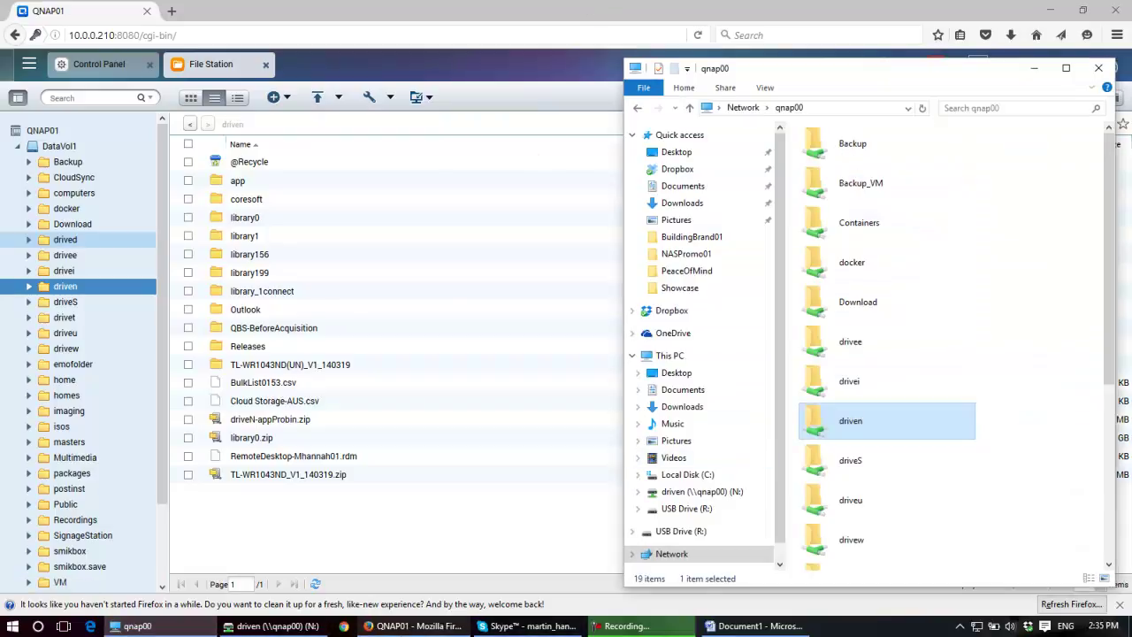
pyautogui.click(277, 627)
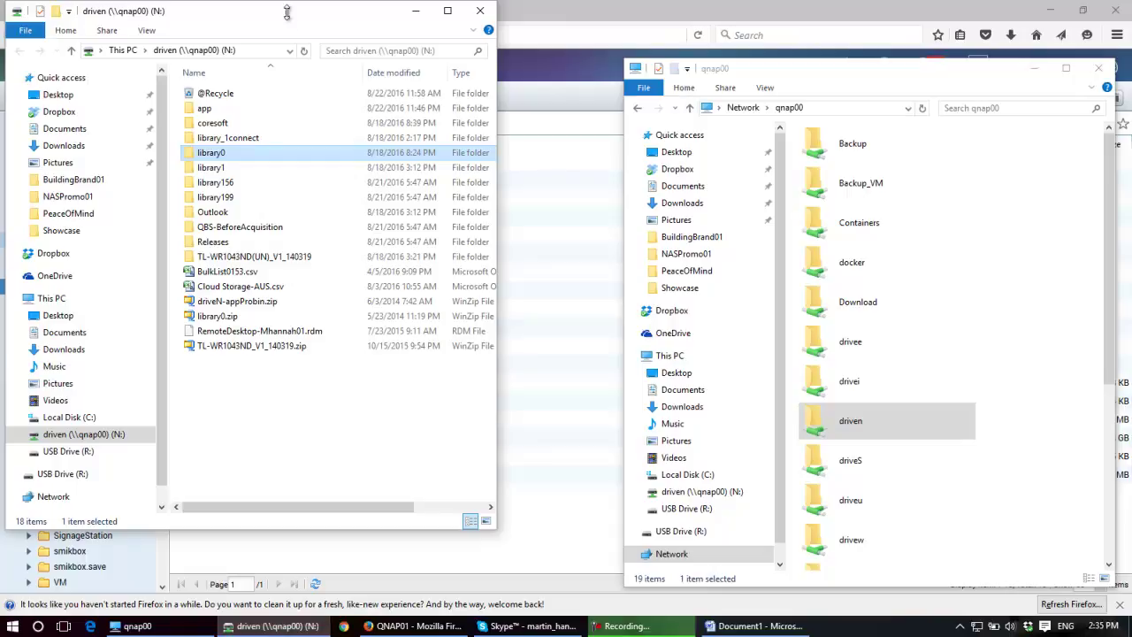
pyautogui.moveTo(296, 13); pyautogui.dragTo(835, 95)
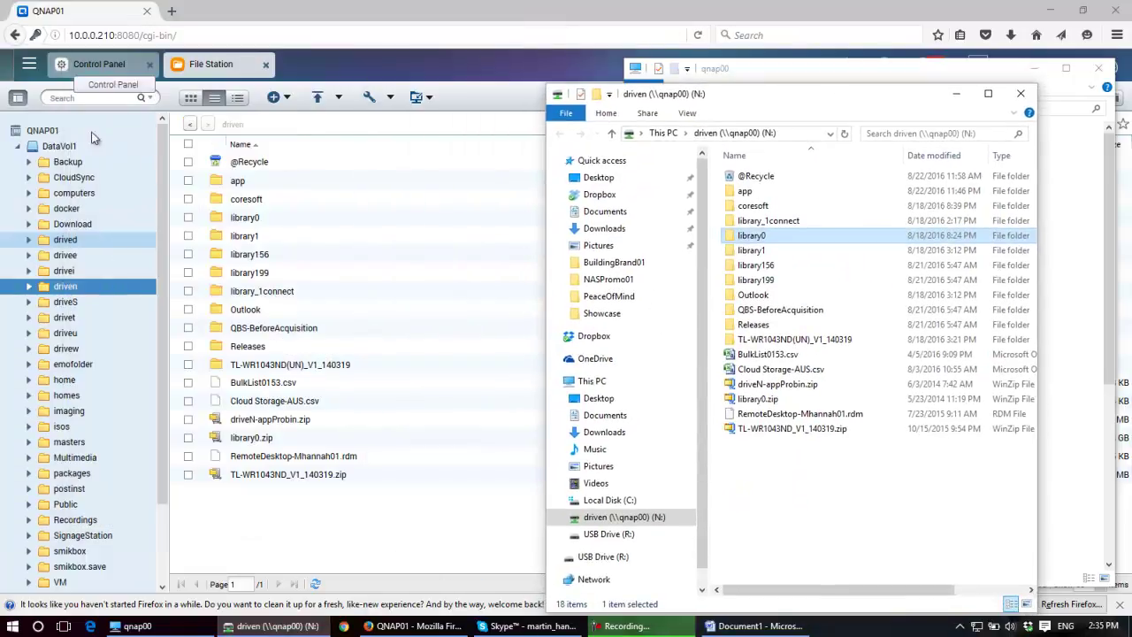